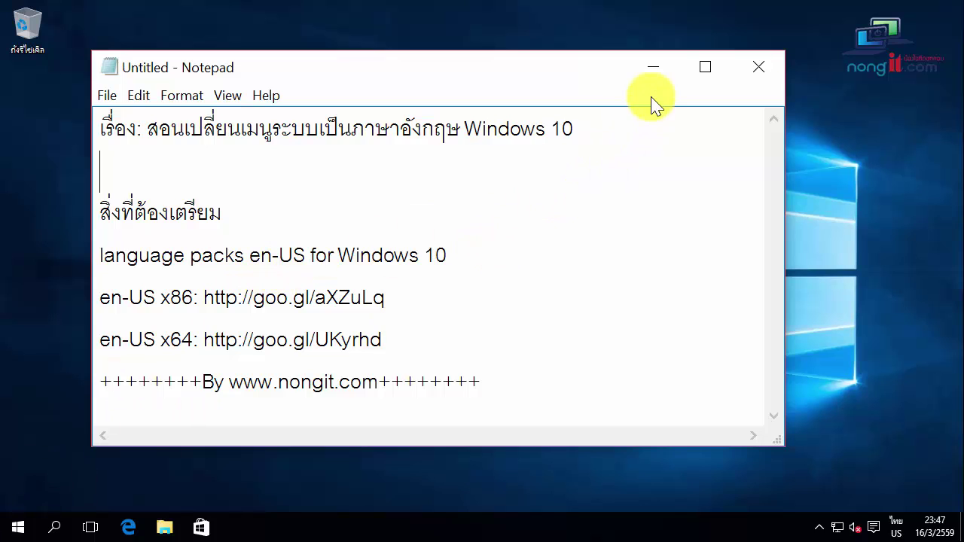
Step: Minimize the notes, open Windows Settings, and widen and reposition its window so that all categories fit
click(653, 70)
click(18, 527)
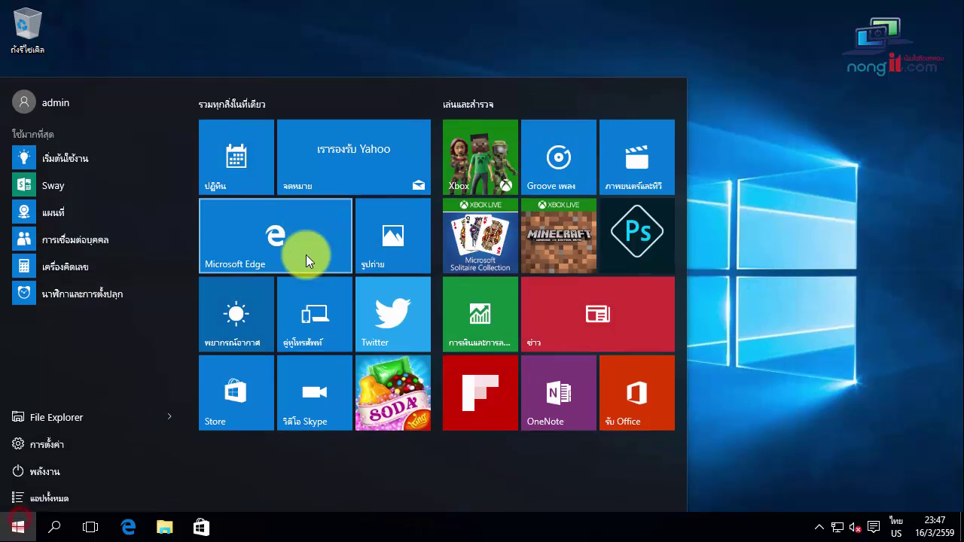
click(69, 443)
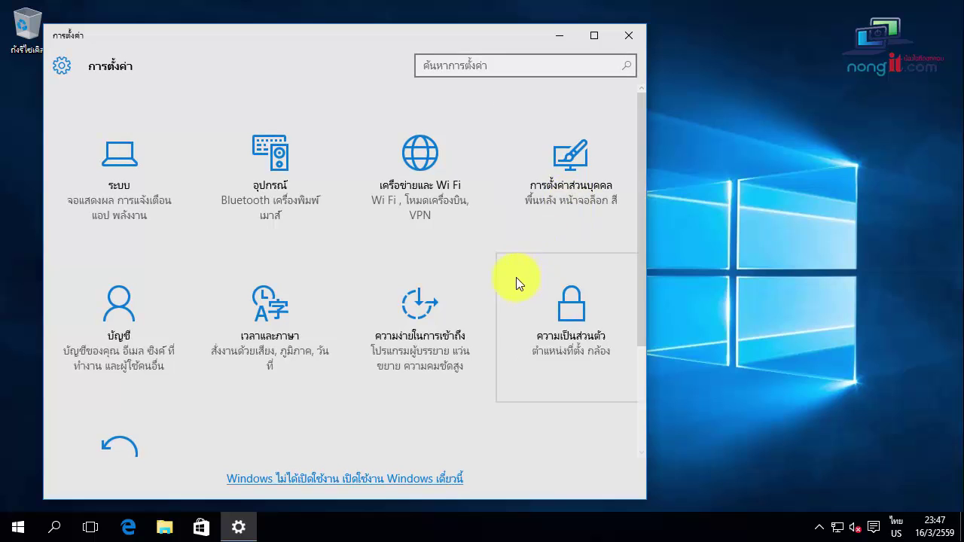
scroll(477, 279, down, 2)
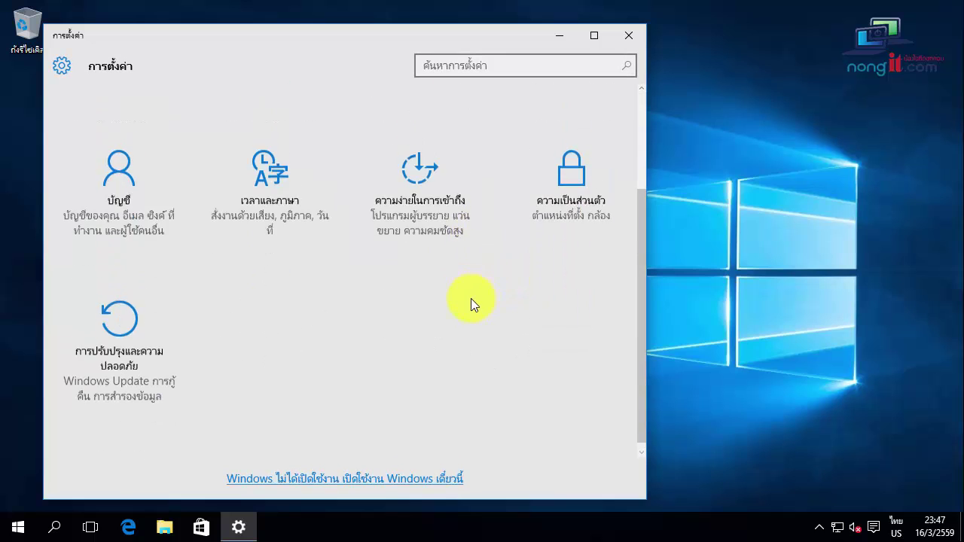
scroll(470, 298, up, 2)
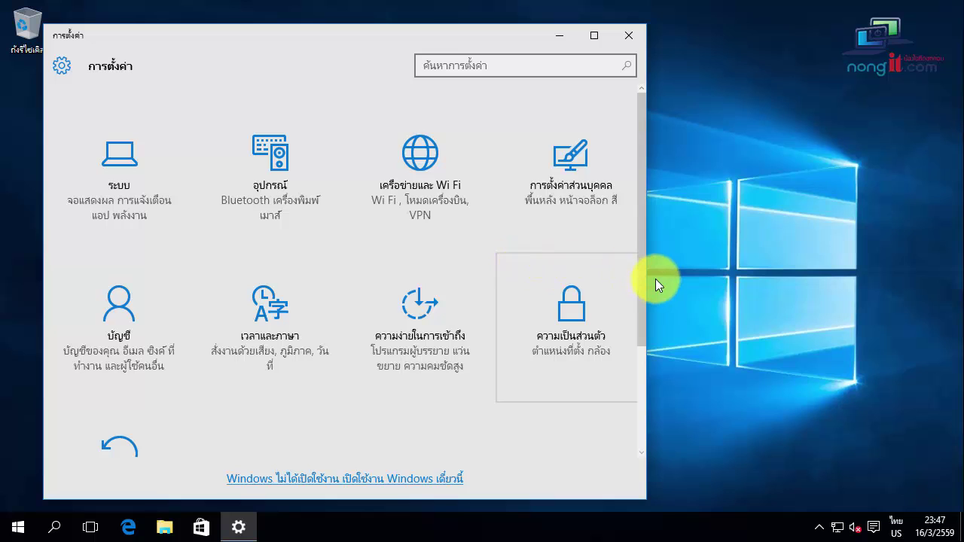
drag(651, 278, 812, 273)
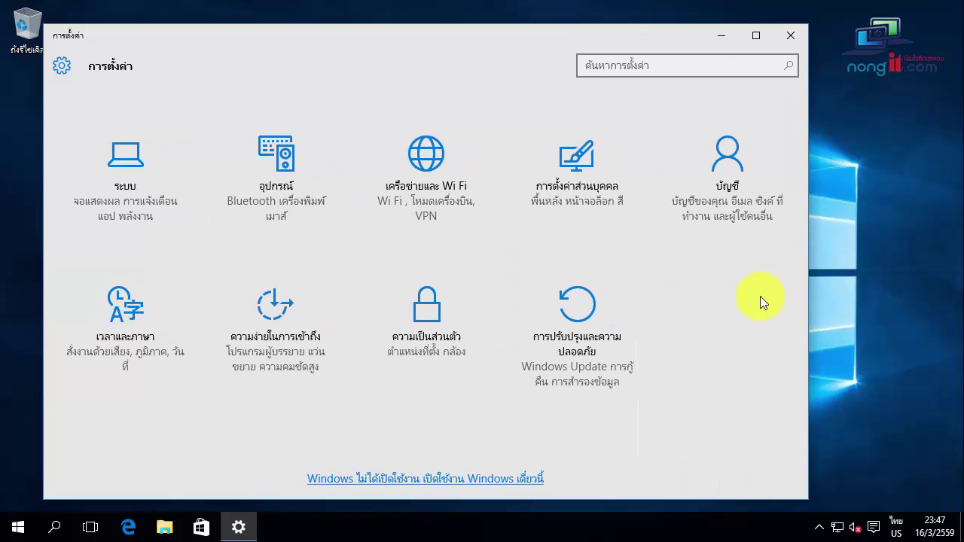
drag(372, 36, 408, 36)
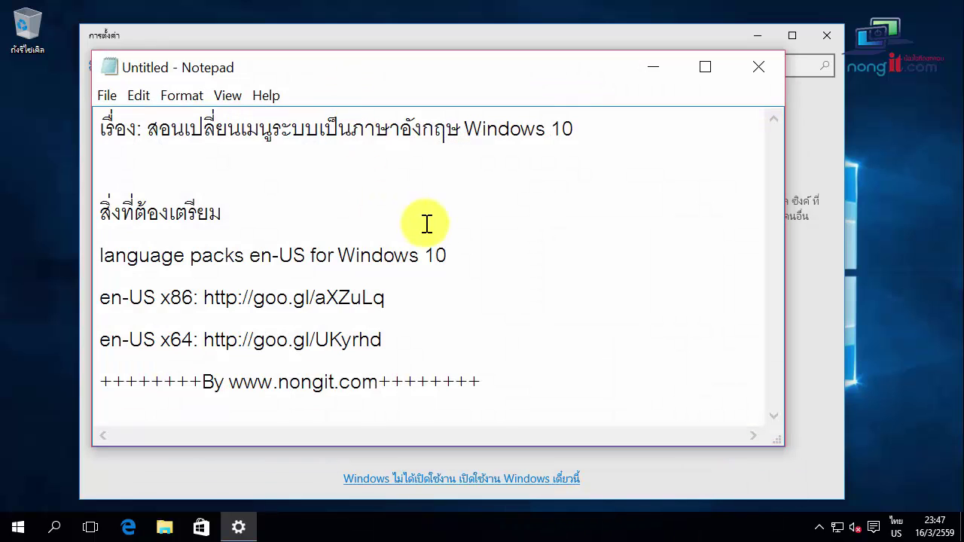
Step: Review the en-US language pack download links for x86 and x64 Windows 10 in the Notepad notes
click(444, 227)
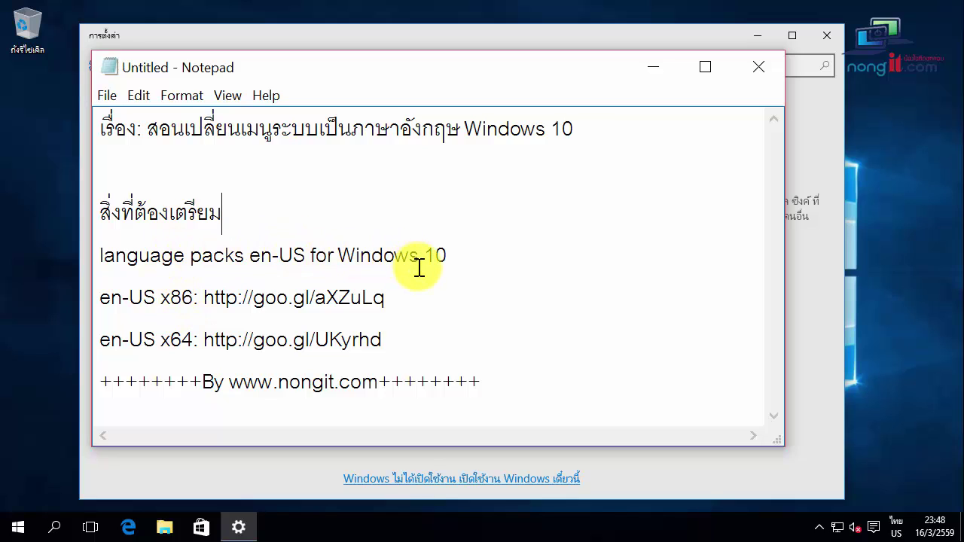
click(413, 309)
drag(399, 308, 162, 290)
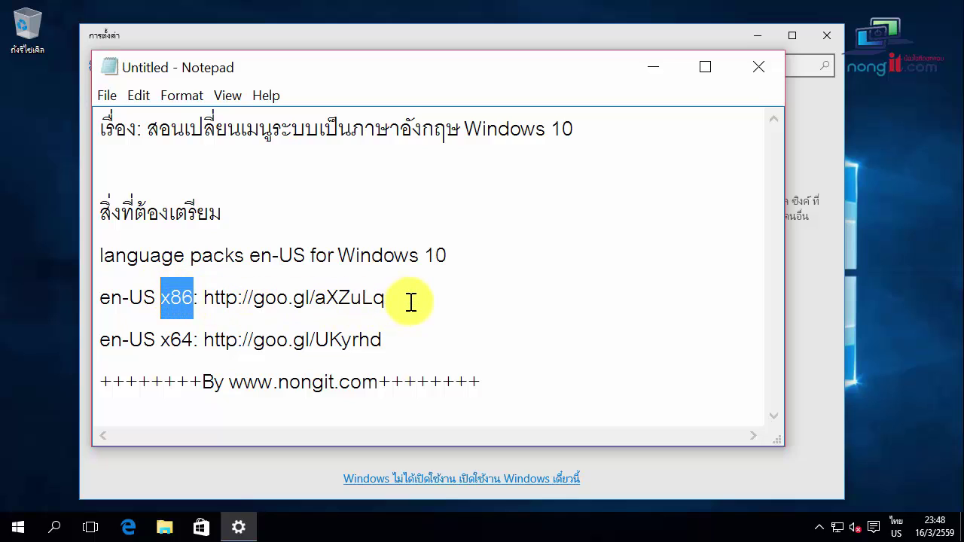
click(197, 340)
click(369, 339)
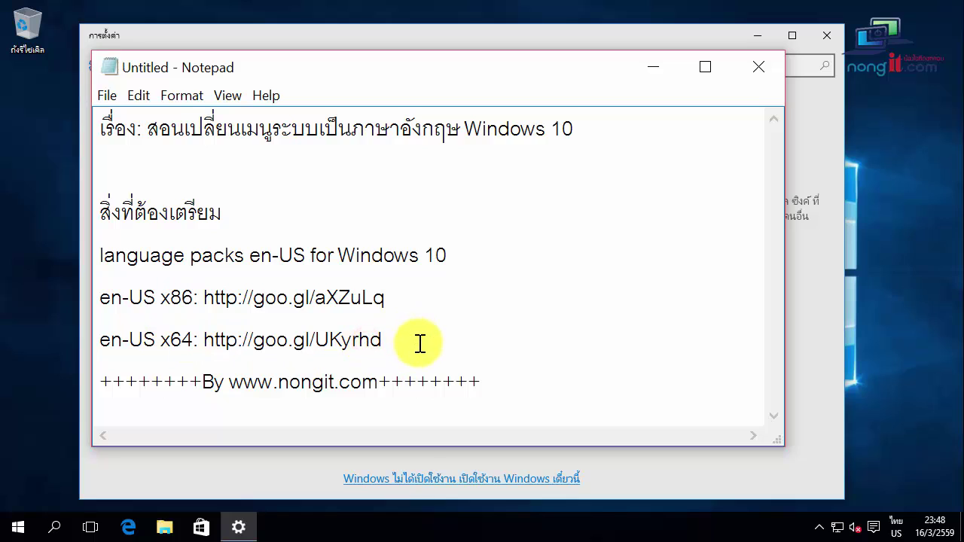
click(401, 341)
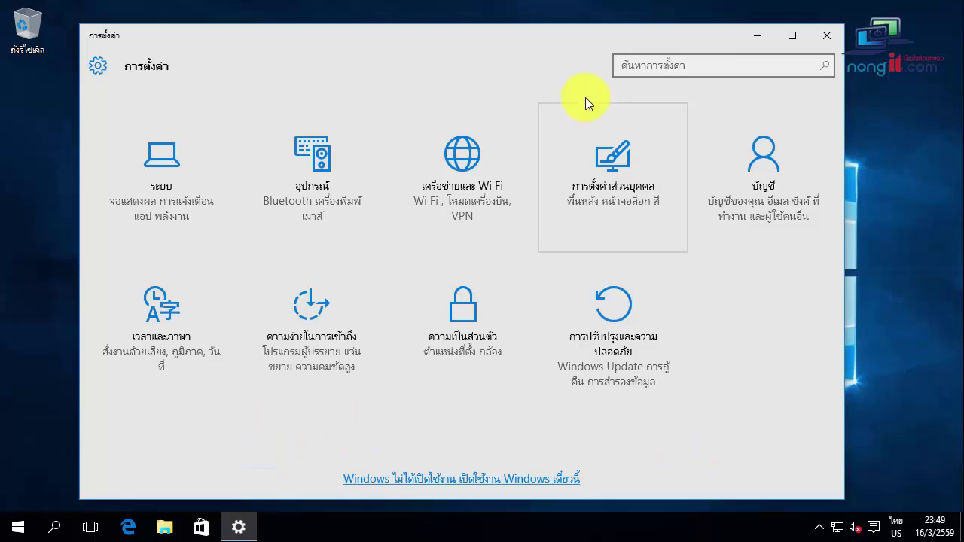
Step: Put the Settings window away and open Control Panel with its items shown as large icons
click(826, 36)
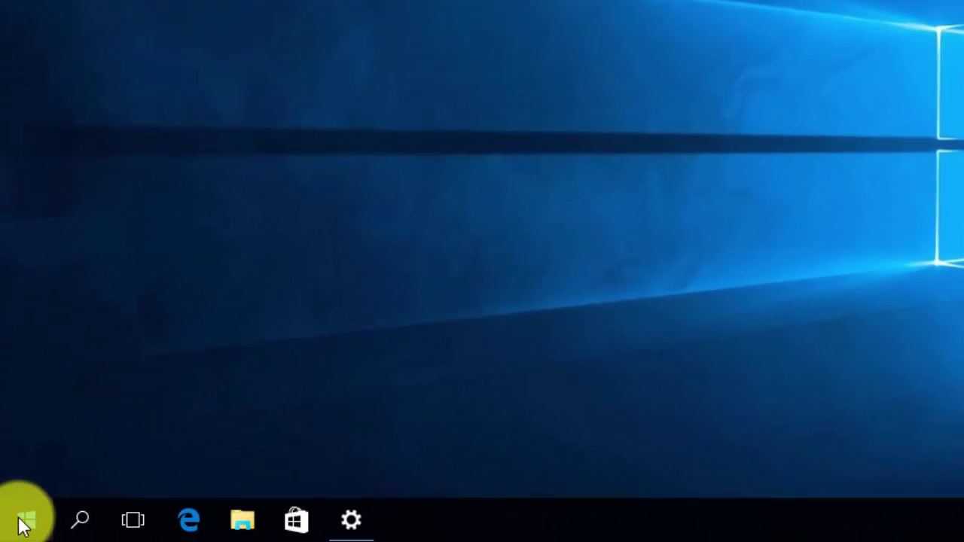
right_click(21, 520)
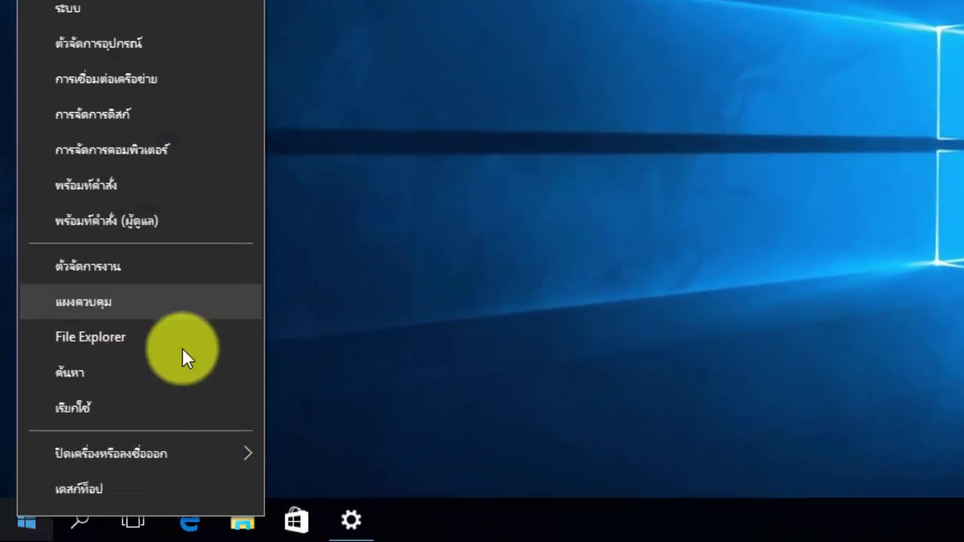
click(164, 308)
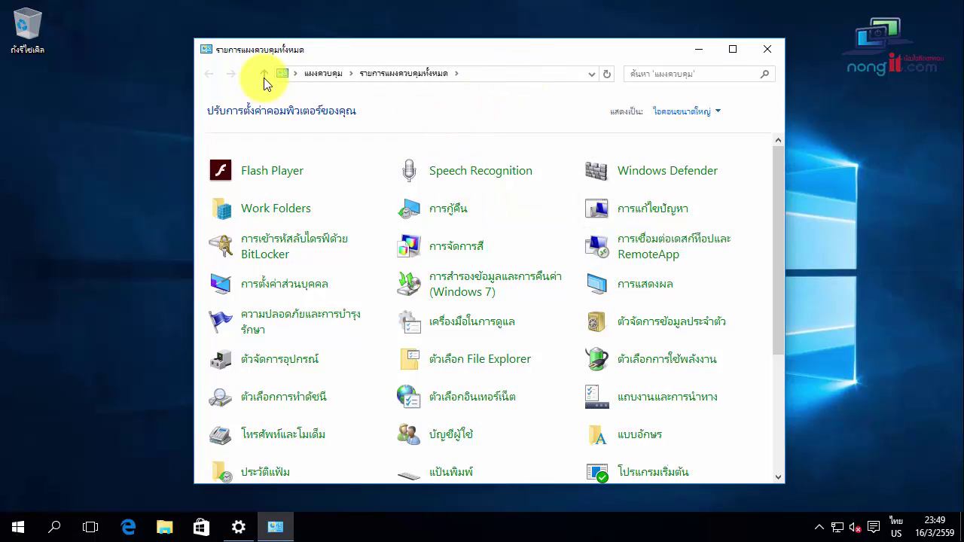
click(715, 111)
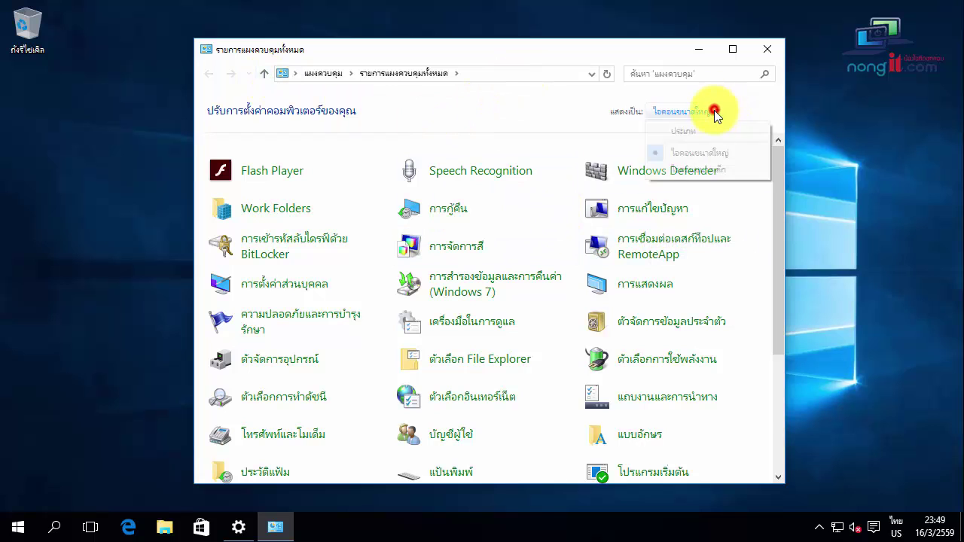
click(719, 153)
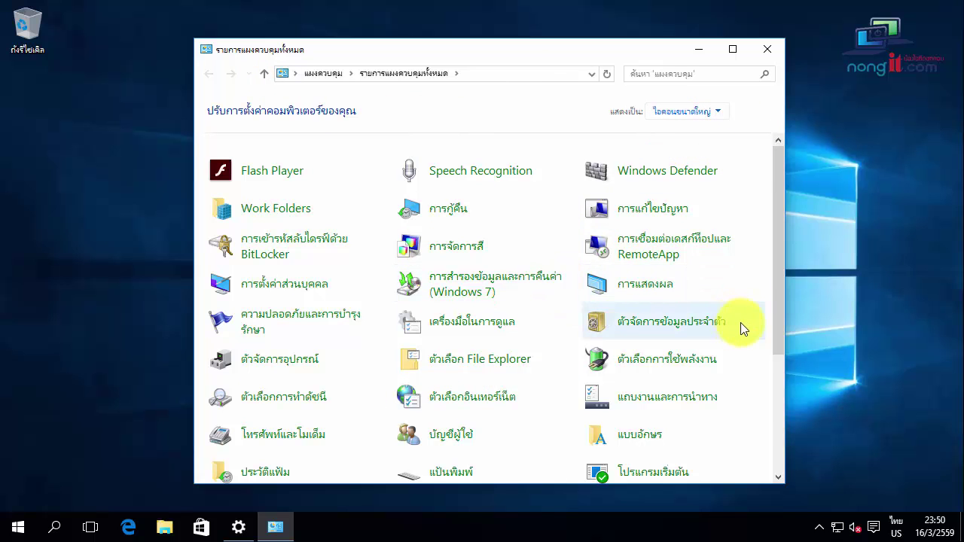
Step: Open the Language (ภาษา) settings in Control Panel and select English (United States)
click(780, 399)
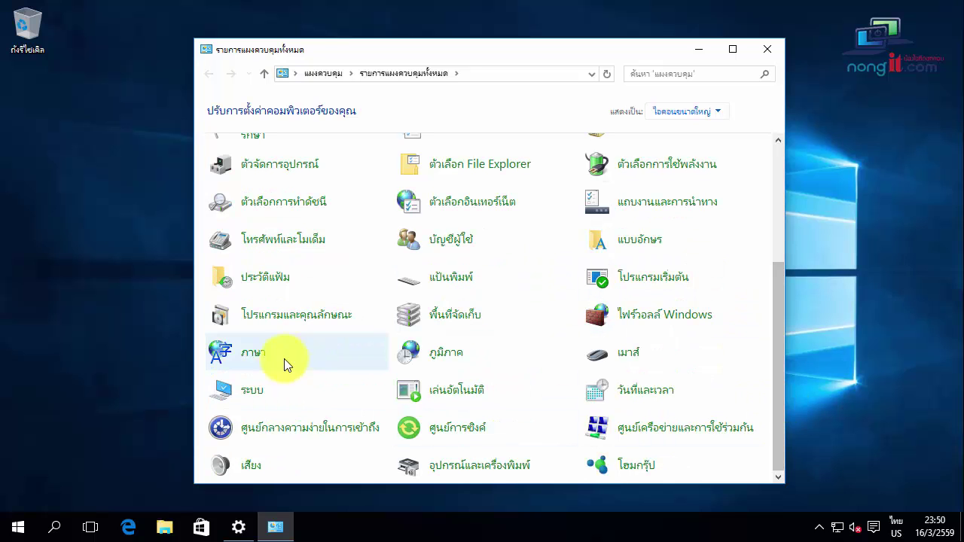
click(245, 352)
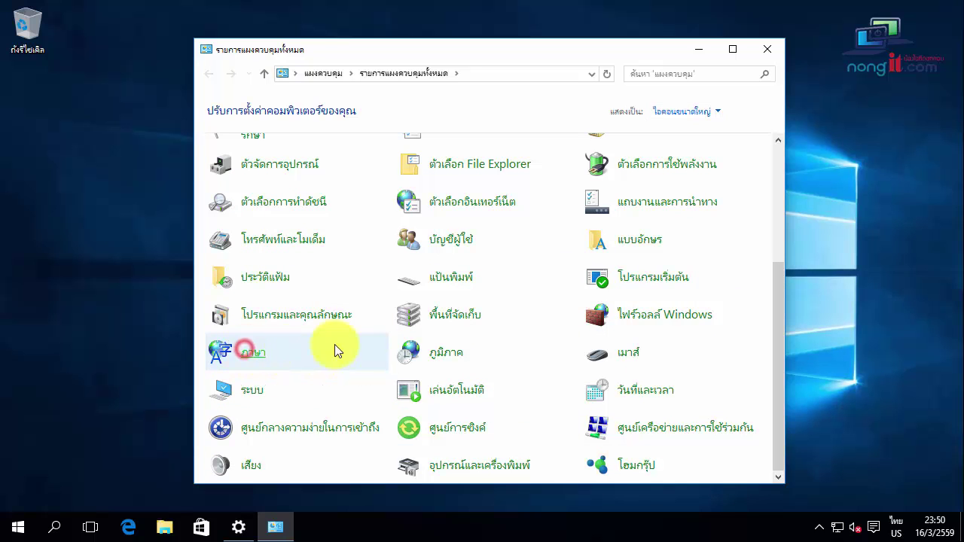
click(525, 273)
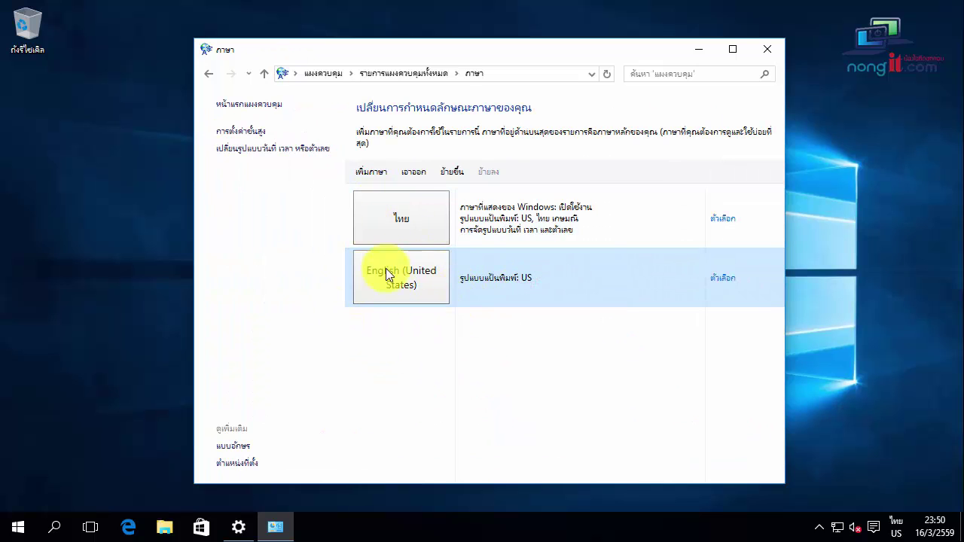
Step: Look through the languages available to add and return to the language preferences
click(368, 174)
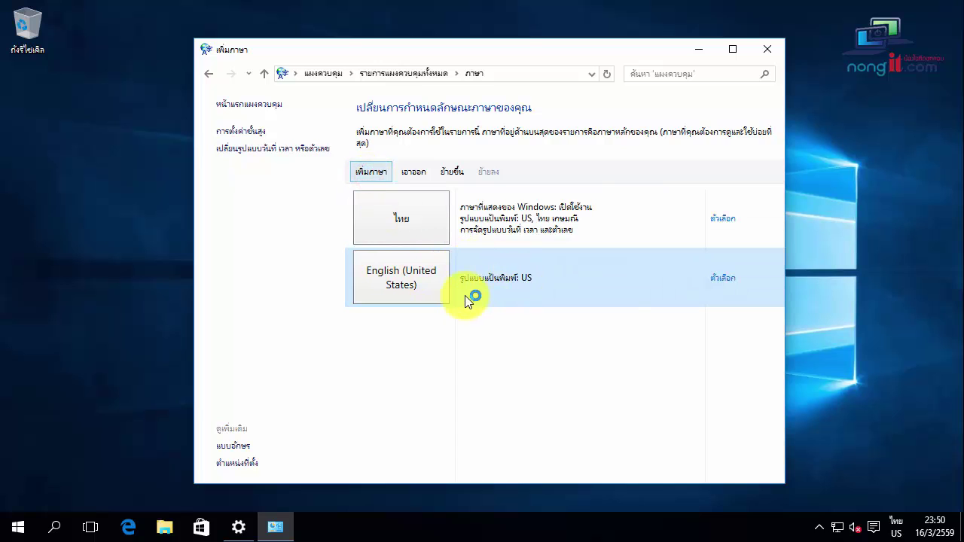
scroll(680, 297, down, 2)
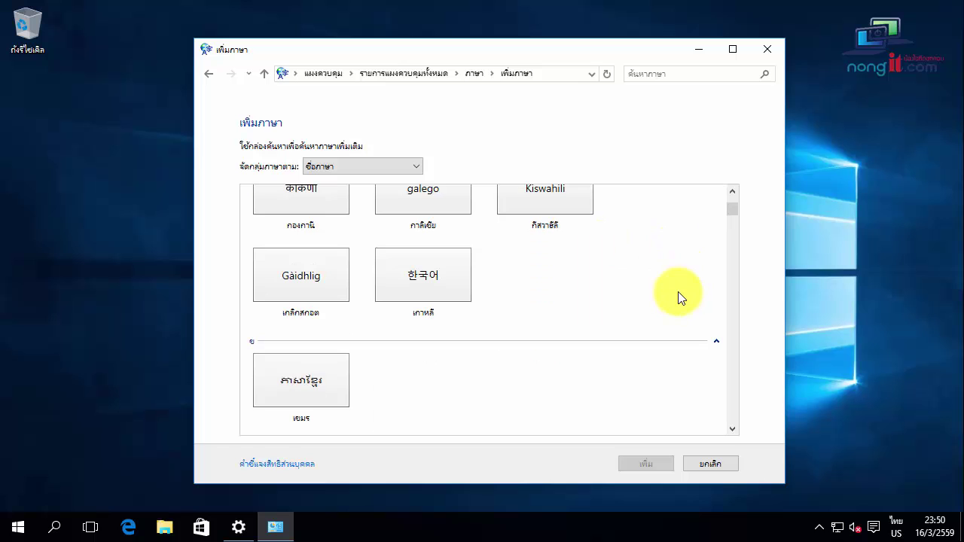
scroll(563, 301, up, 3)
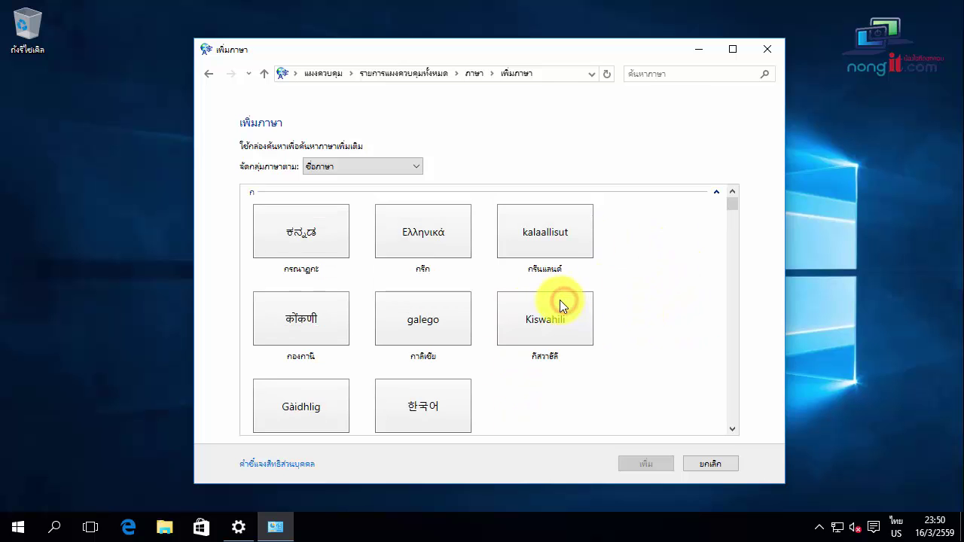
click(210, 72)
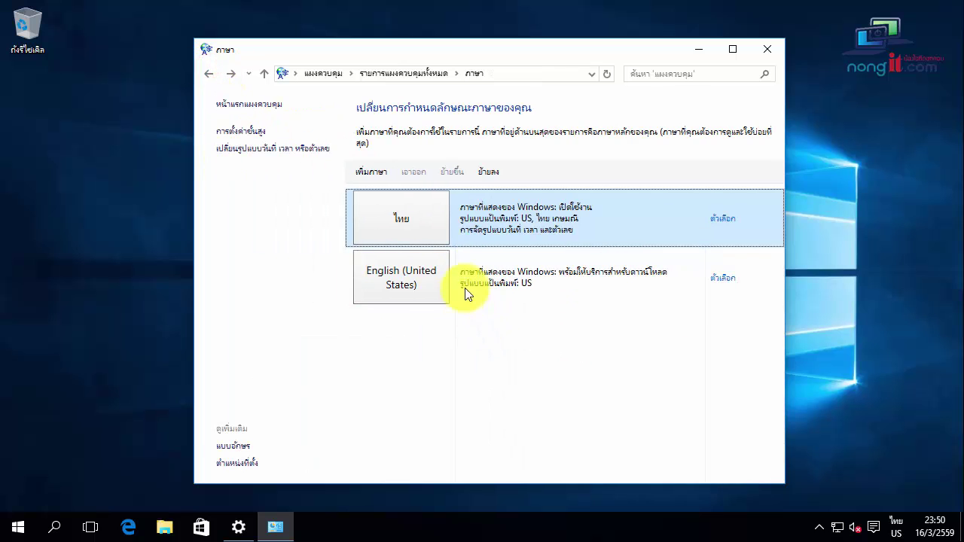
Step: Open the language options for English (United States), review its language pack entry and minimize the window
click(536, 269)
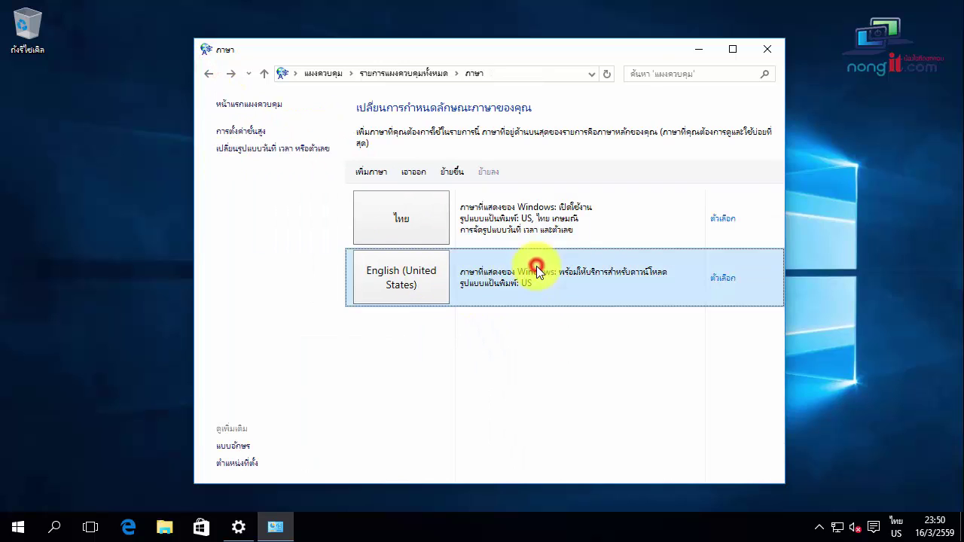
click(725, 280)
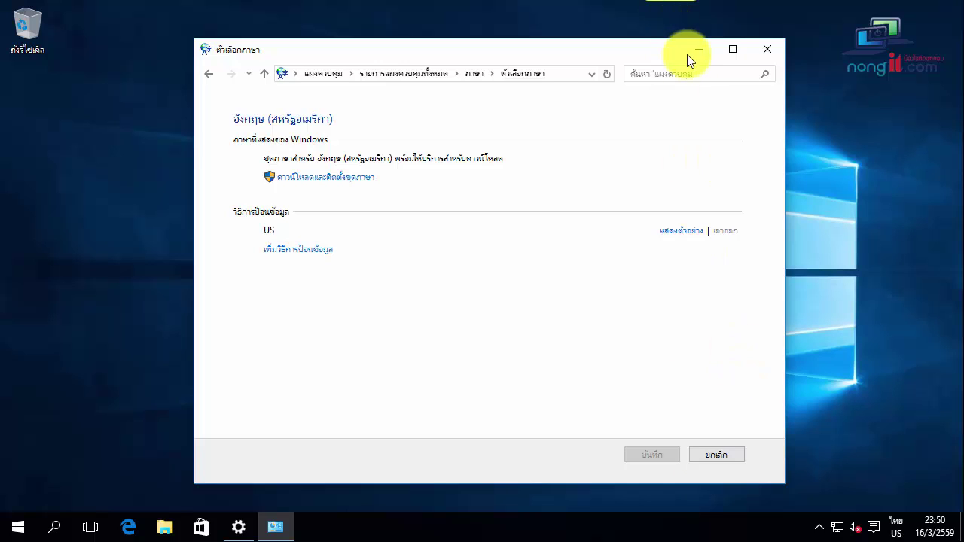
click(480, 324)
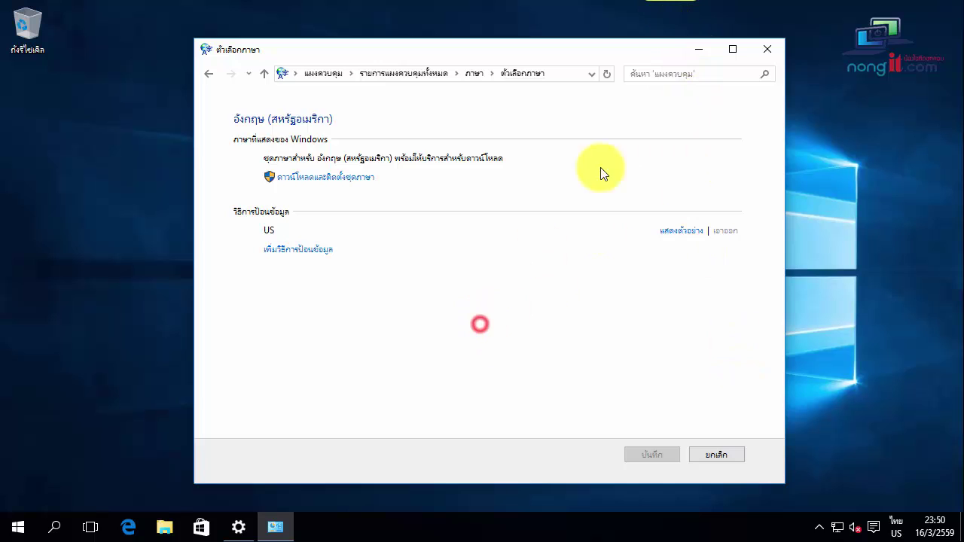
click(696, 50)
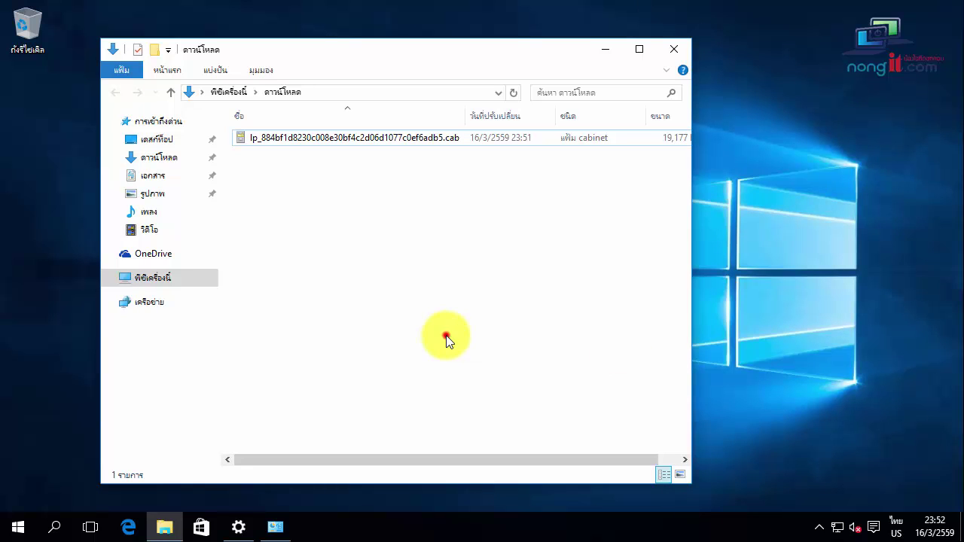
Step: Check the downloaded language pack .cab file in the Downloads folder, leaving it deselected
click(445, 334)
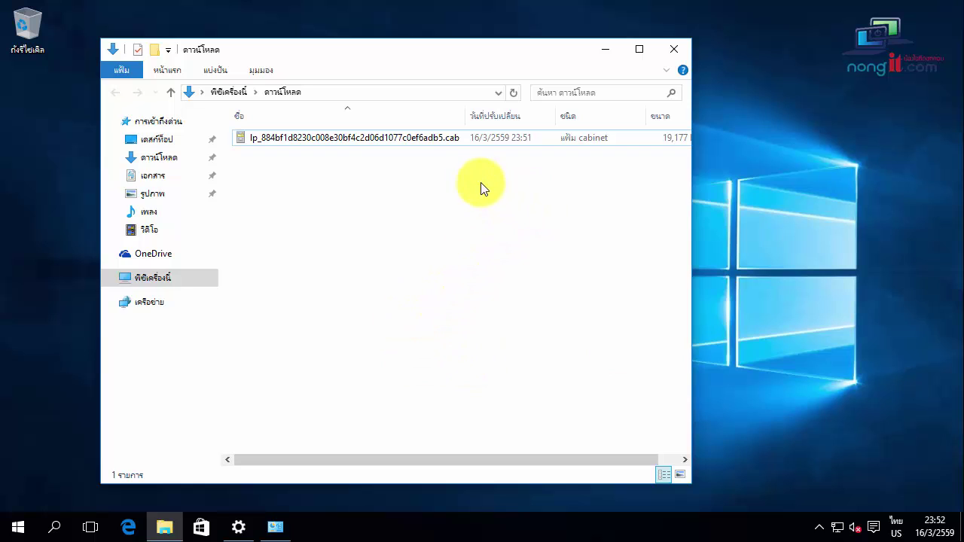
click(468, 136)
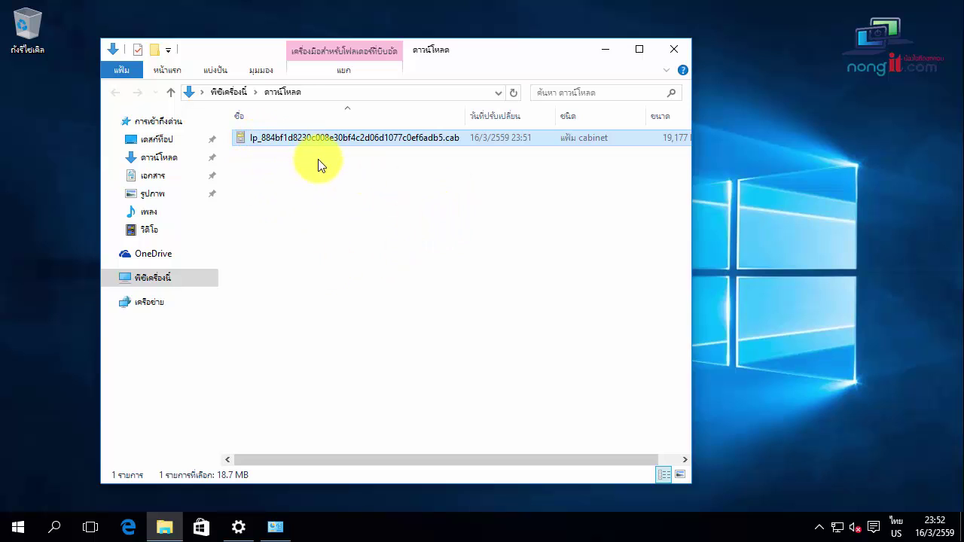
click(370, 238)
click(380, 263)
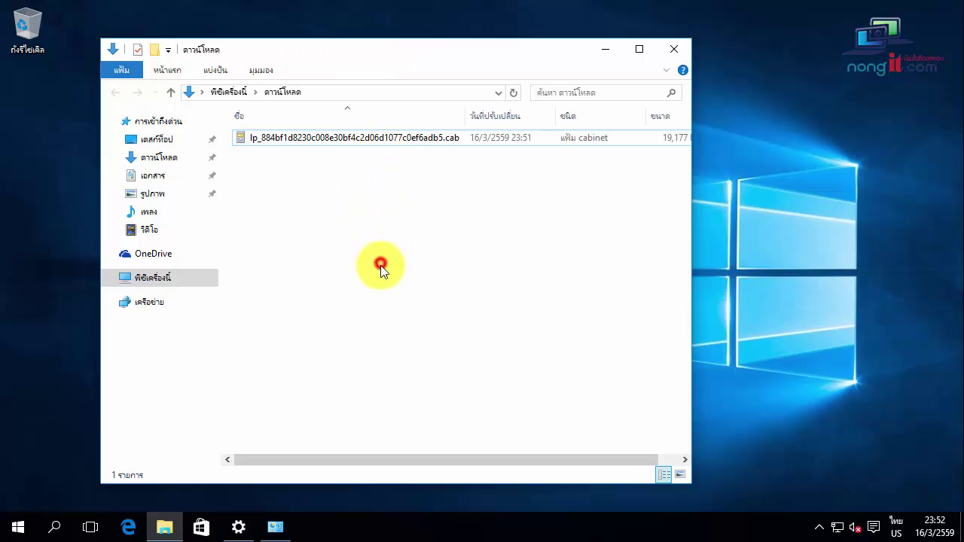
click(371, 327)
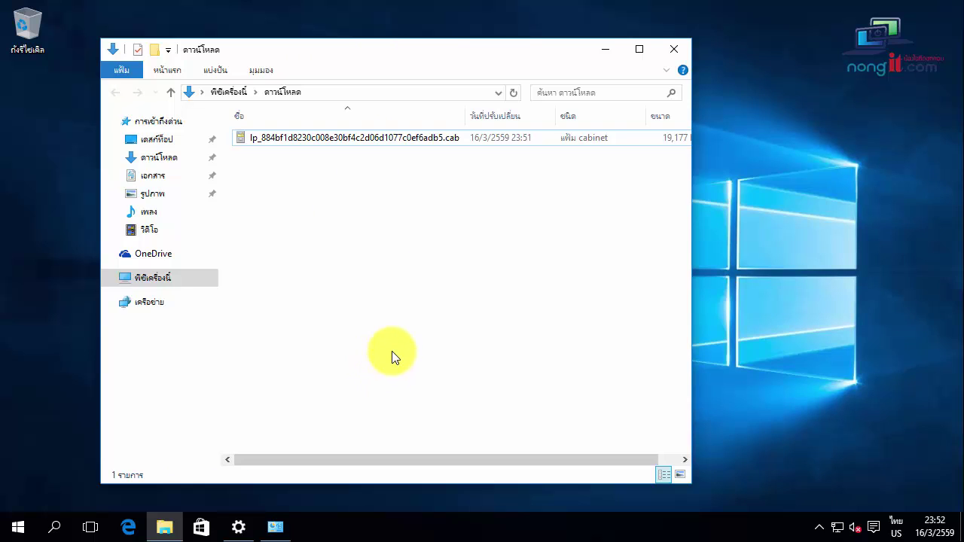
Step: Launch the display language installer by running lpksetup.exe from the Run dialog
right_click(20, 529)
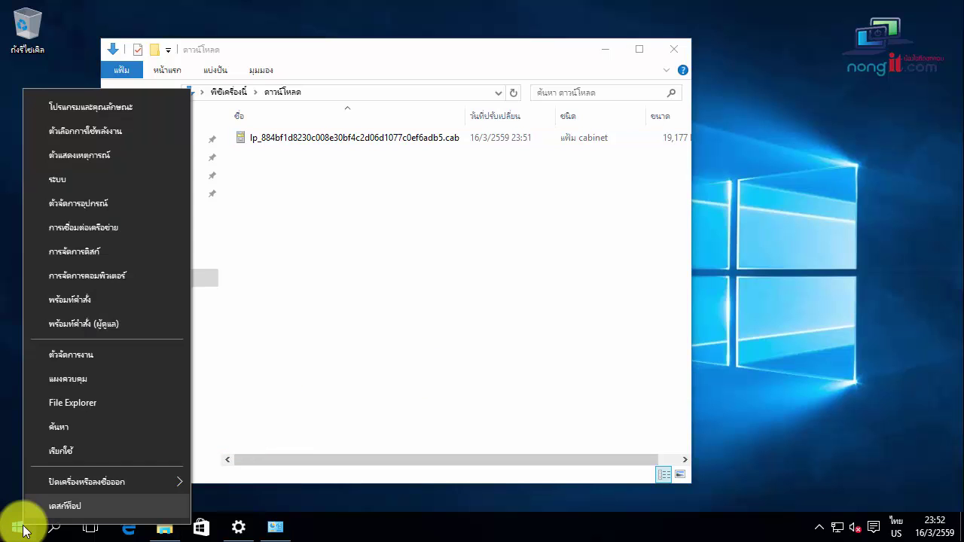
click(119, 452)
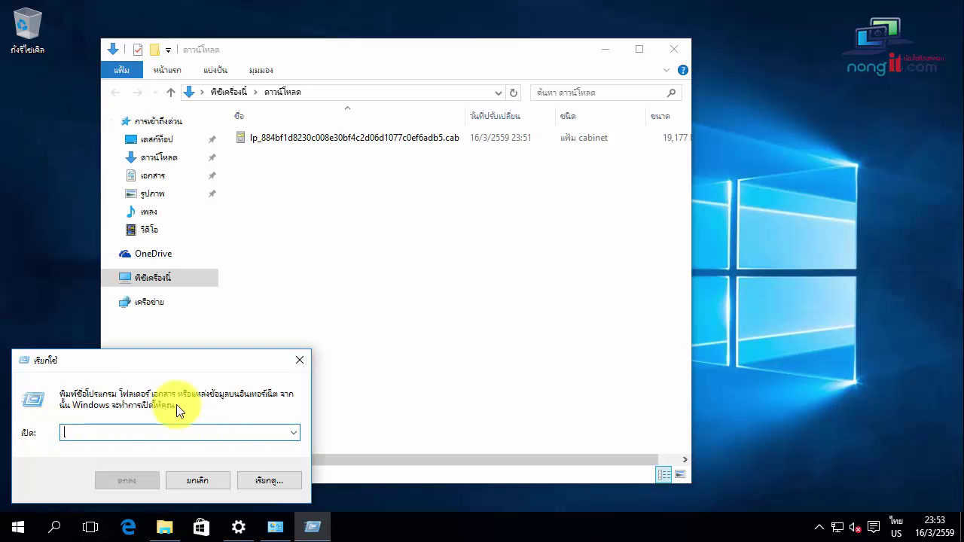
click(112, 430)
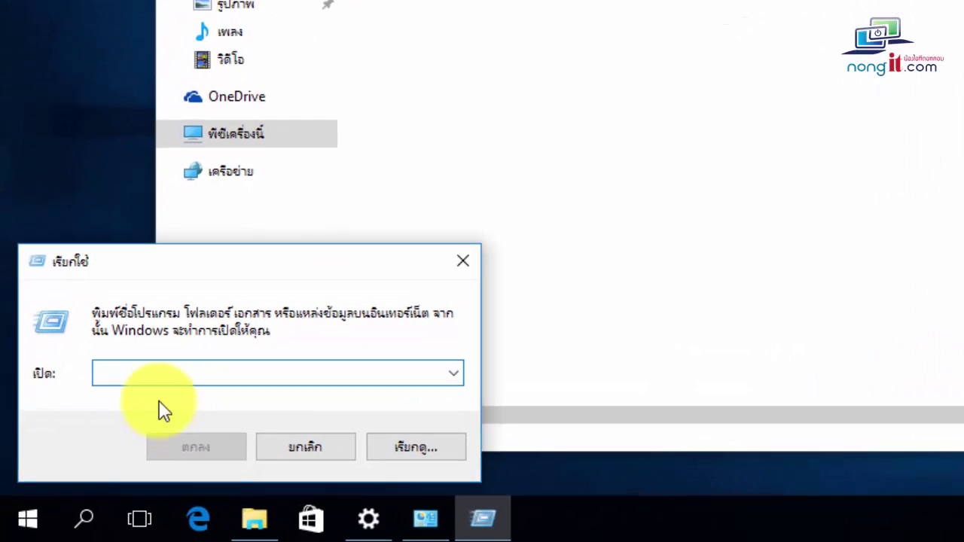
text(l)
click(167, 374)
key(BackSpace)
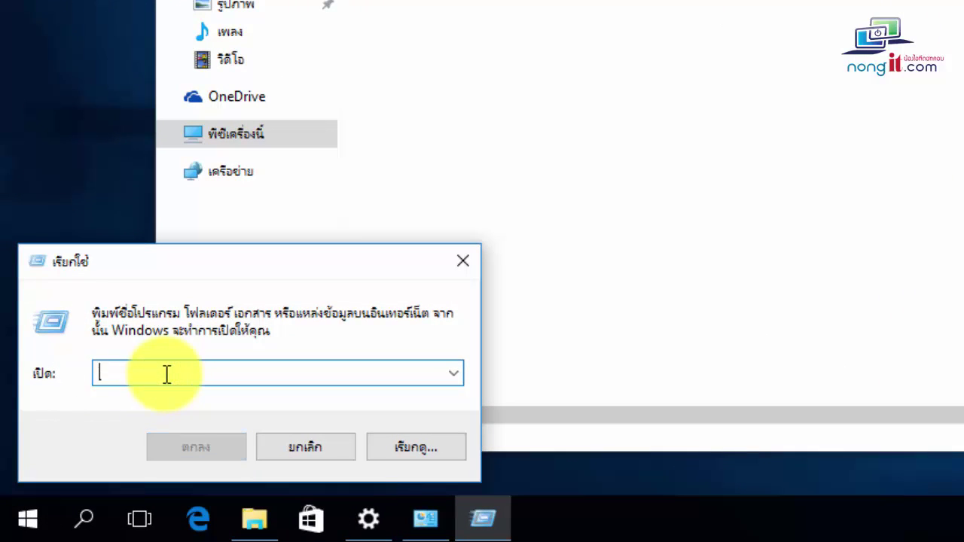
click(165, 372)
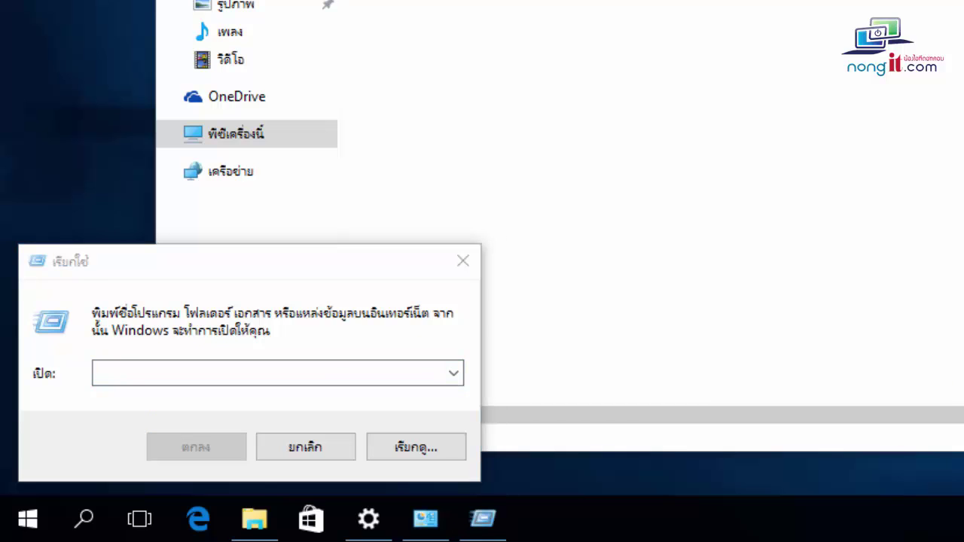
click(956, 252)
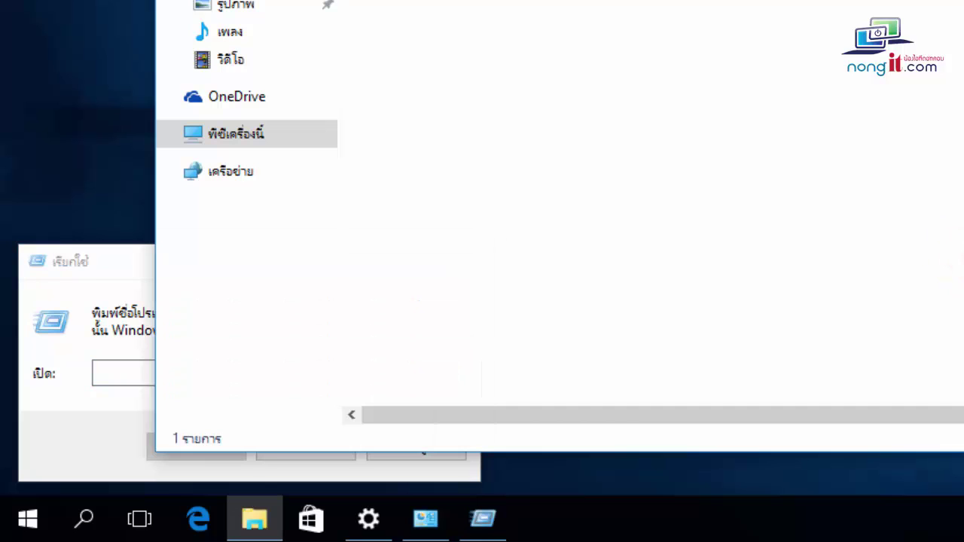
click(108, 370)
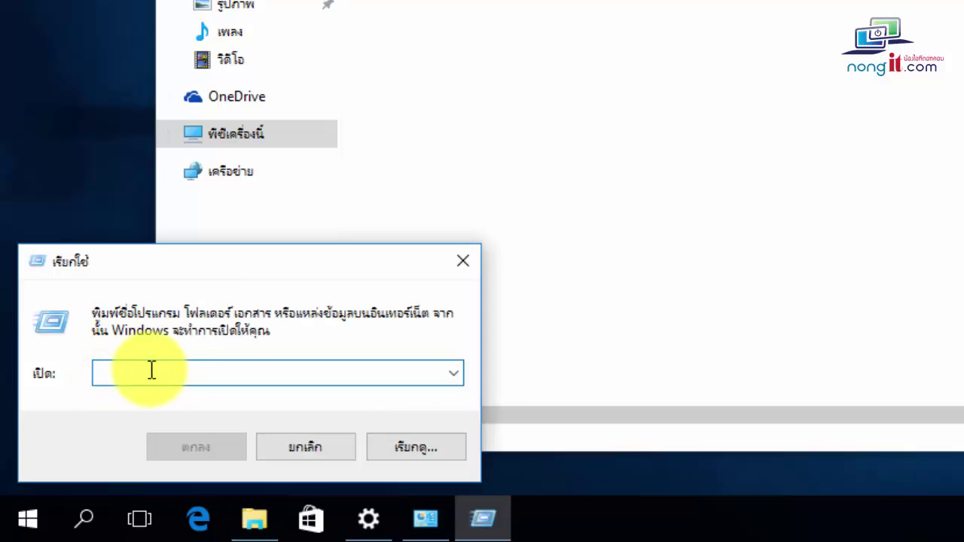
text(lp)
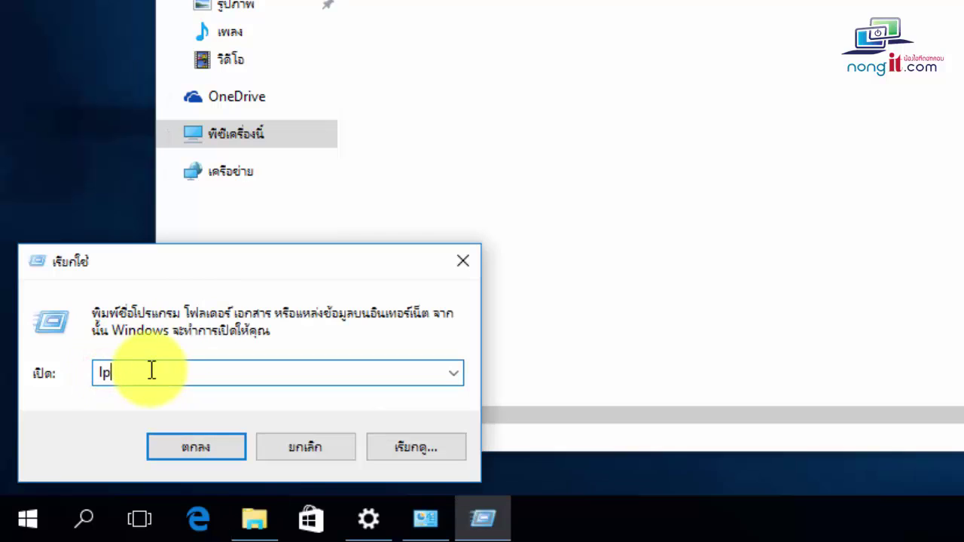
text(ksetup.exe)
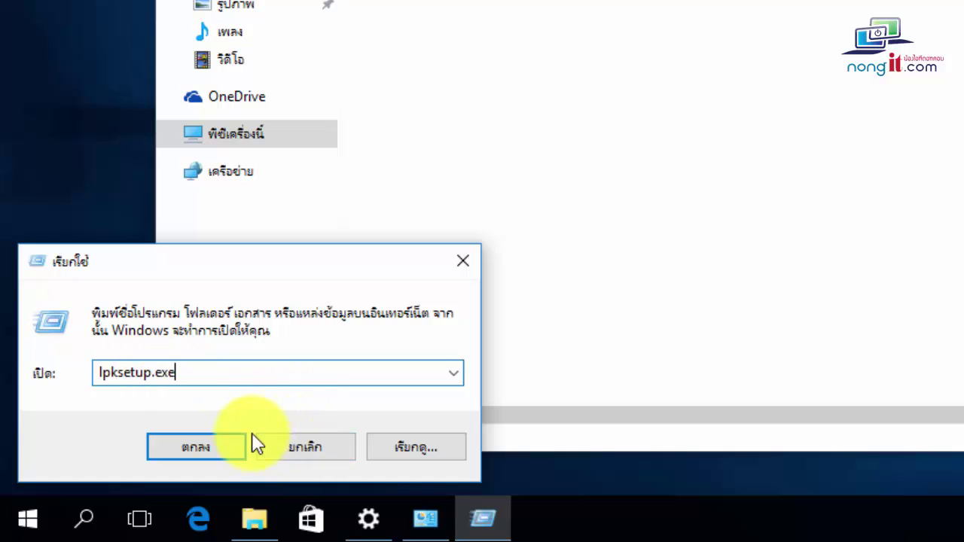
click(214, 455)
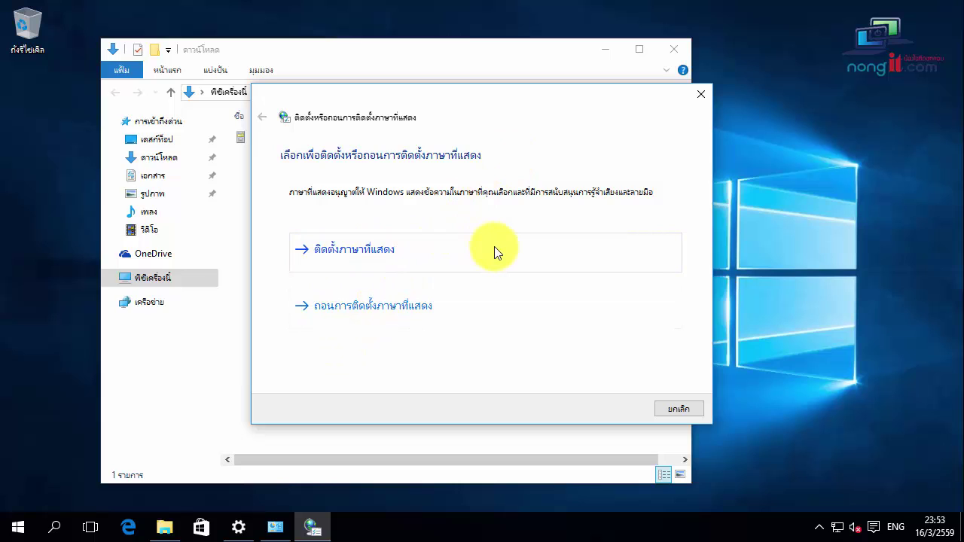
Step: Choose to install display languages and load lp_884bf1d8230c008e30bf4c2d06d1077c0ef6adb5.cab from the Downloads folder
click(388, 250)
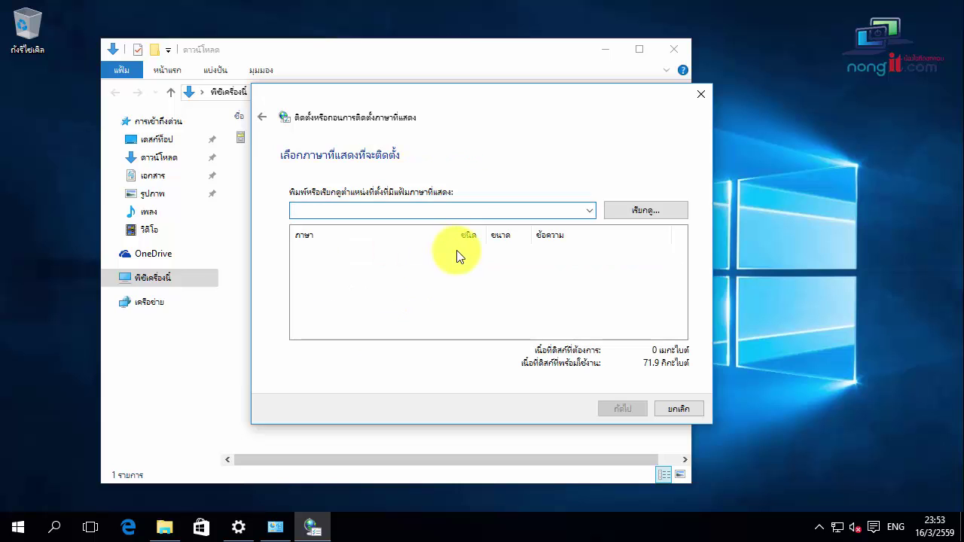
click(642, 211)
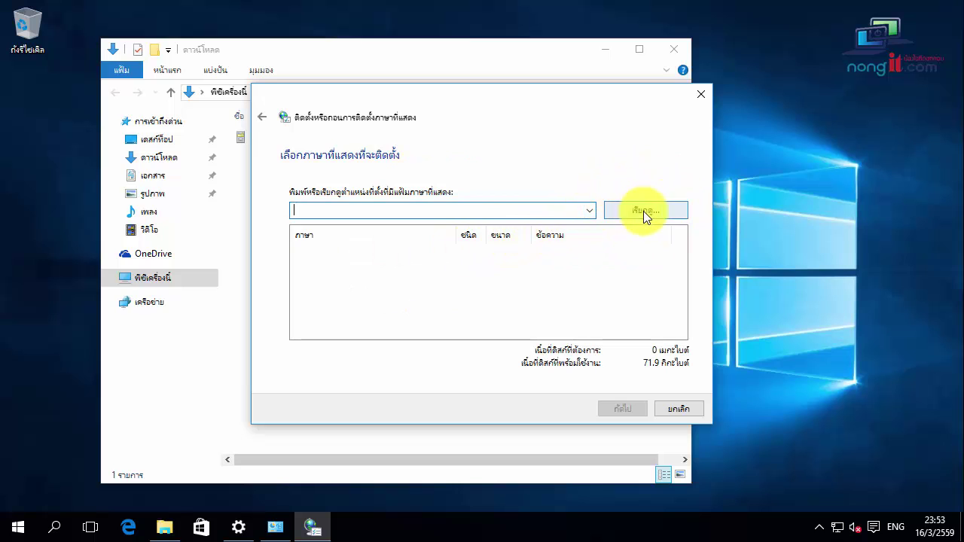
click(643, 211)
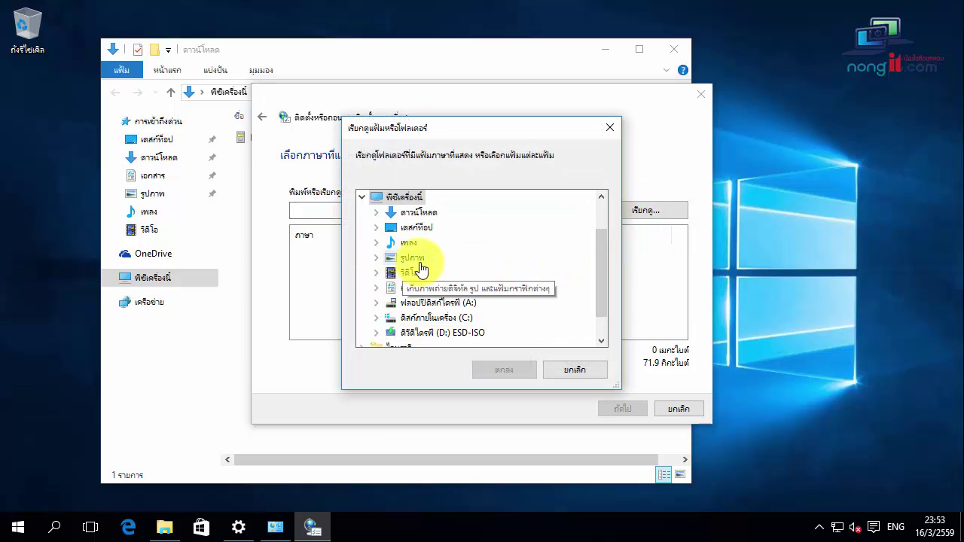
click(415, 216)
click(493, 275)
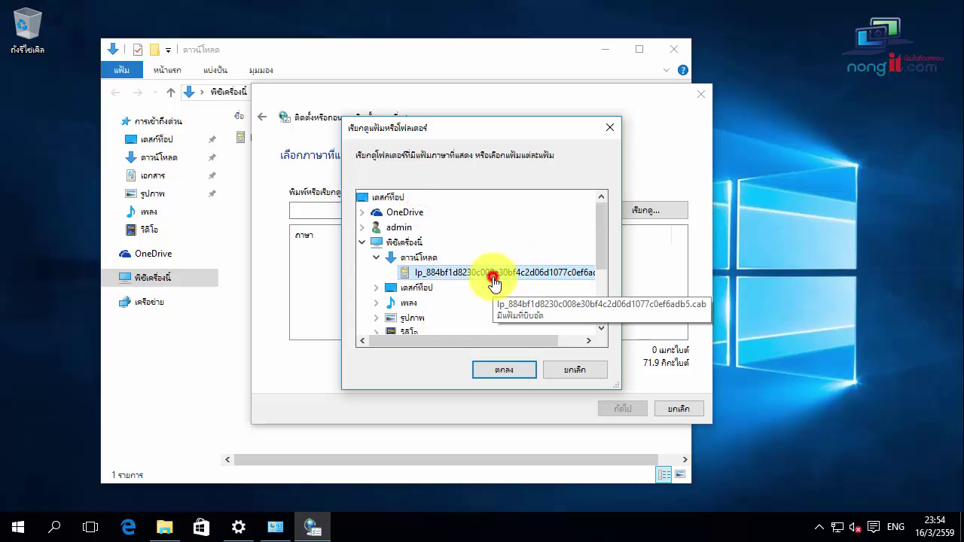
click(443, 277)
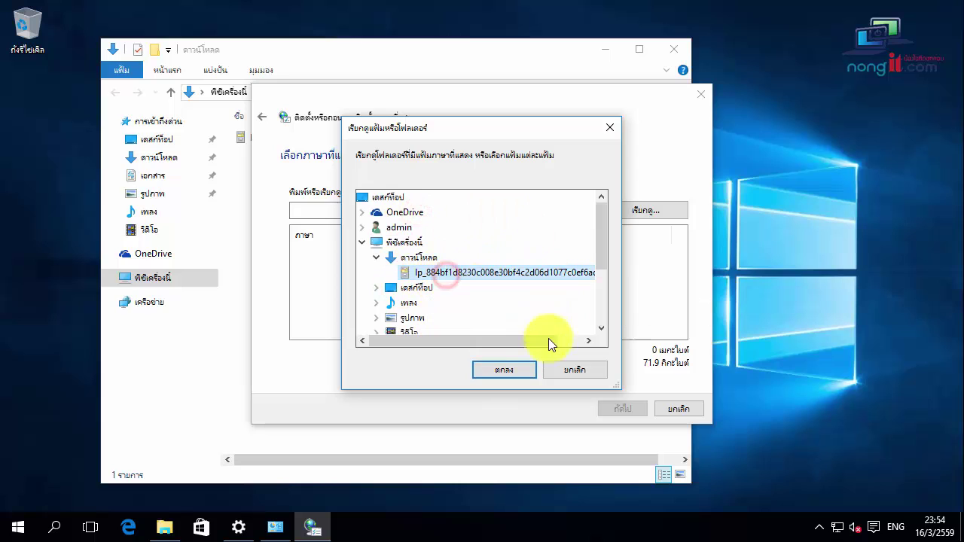
click(508, 368)
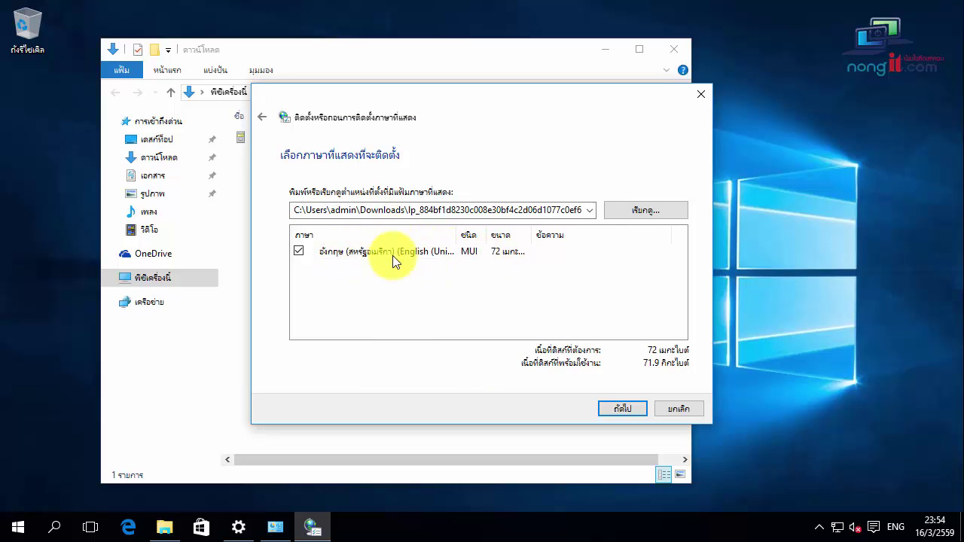
Step: Install the English (United States) display language, accepting the Microsoft licence terms, and close the wizard
click(298, 250)
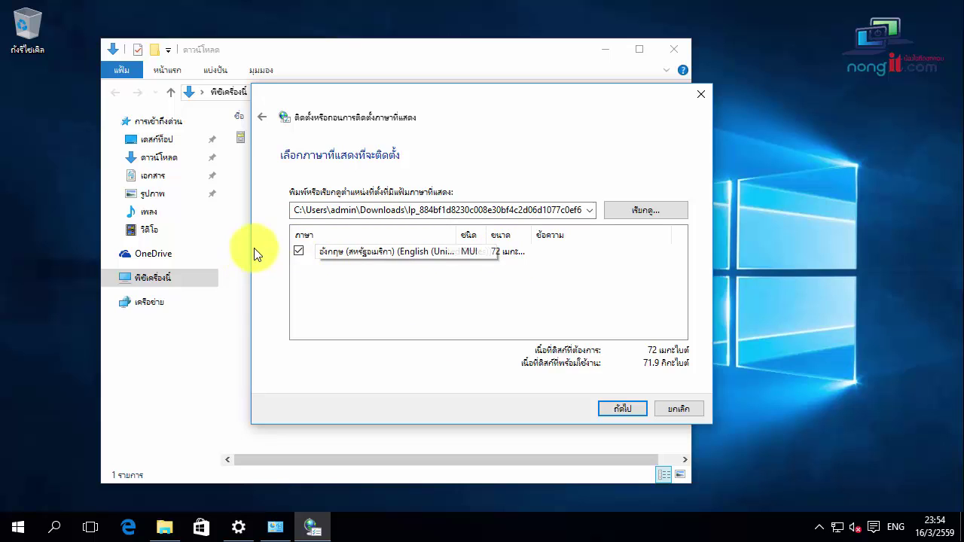
click(622, 408)
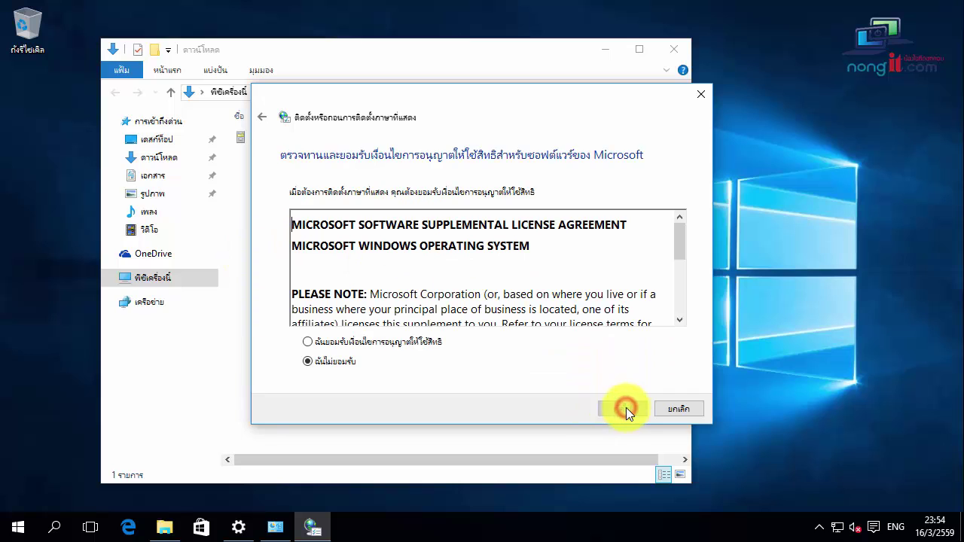
click(343, 344)
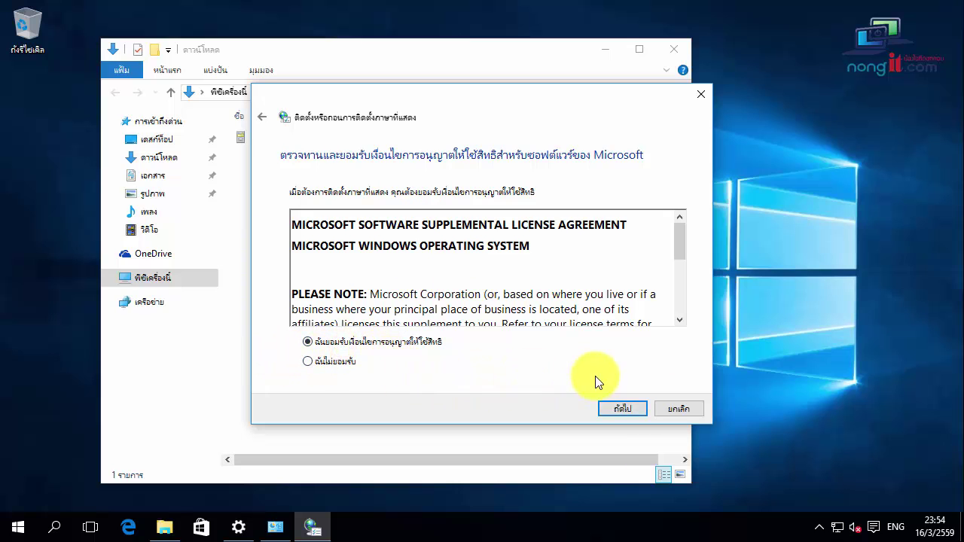
click(327, 340)
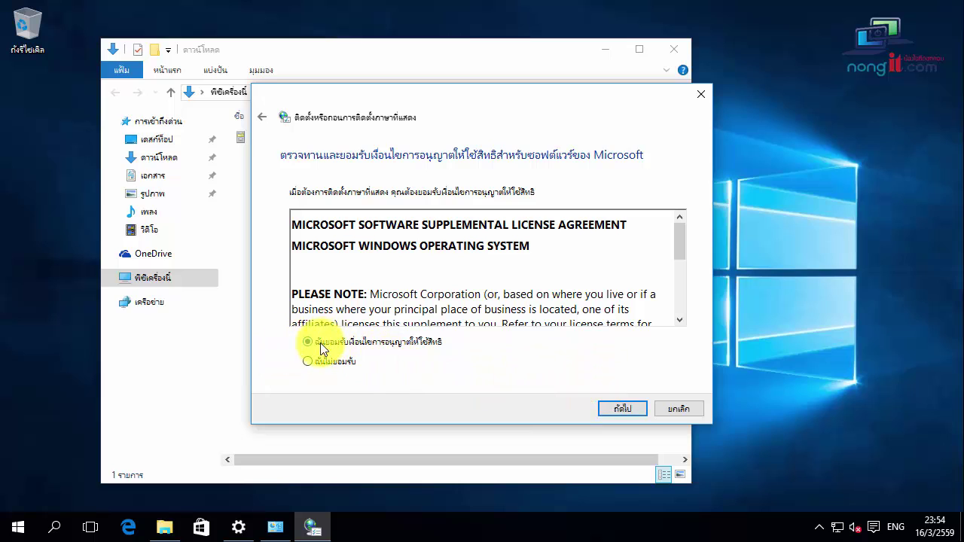
click(628, 412)
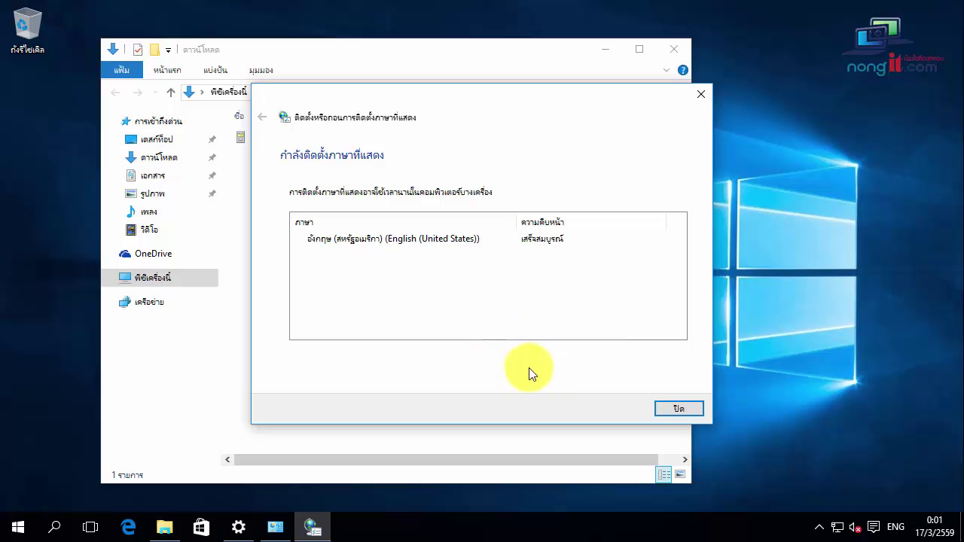
click(671, 406)
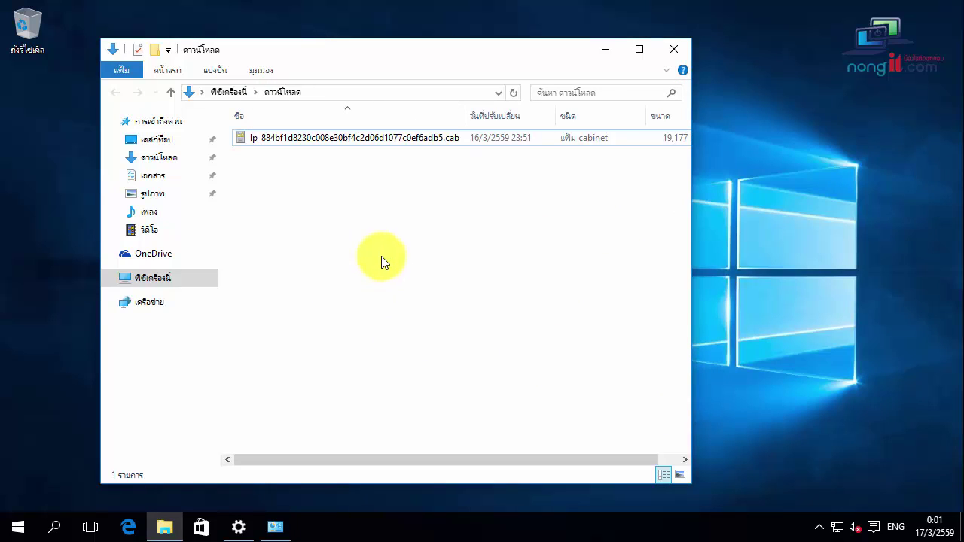
Step: Return to the Control Panel window, reopen the Language (ภาษา) preferences and select English (United States)
click(271, 527)
click(450, 292)
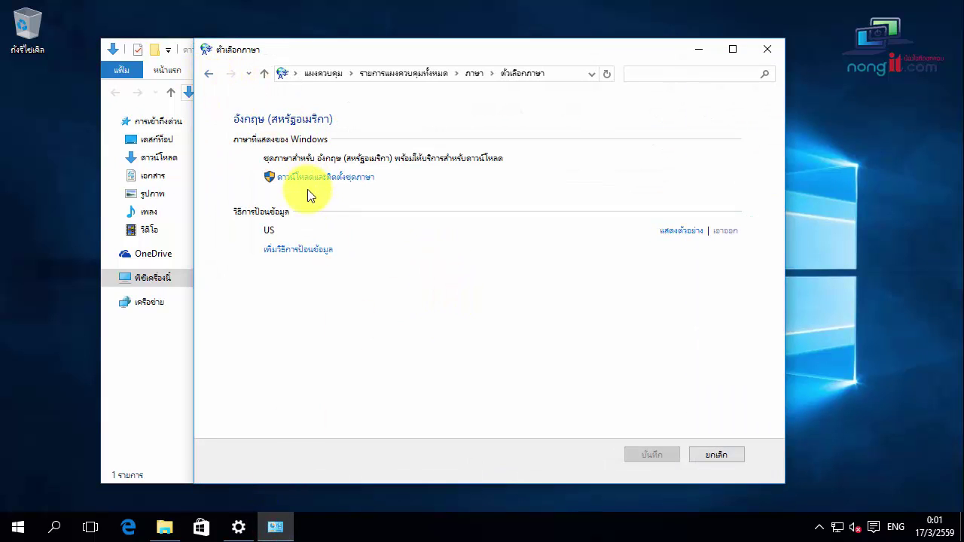
click(207, 73)
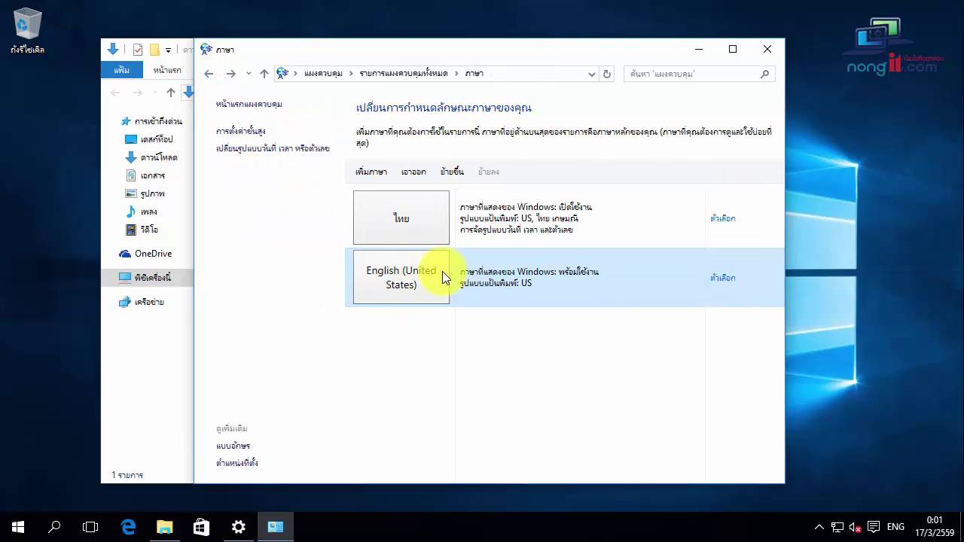
click(387, 77)
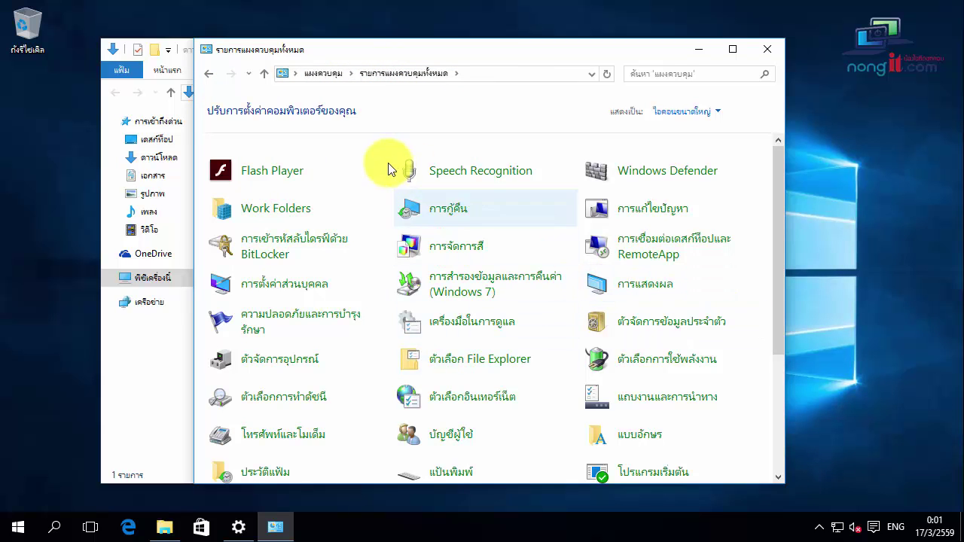
scroll(548, 241, down, 5)
click(243, 370)
click(503, 275)
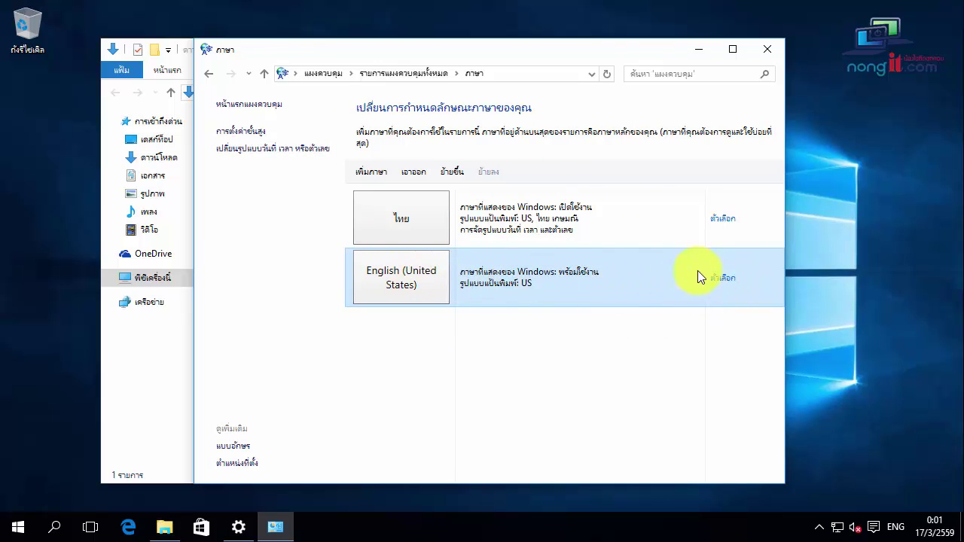
Step: Make English (United States) the primary language in its options, and sign out and back in to apply it
click(723, 278)
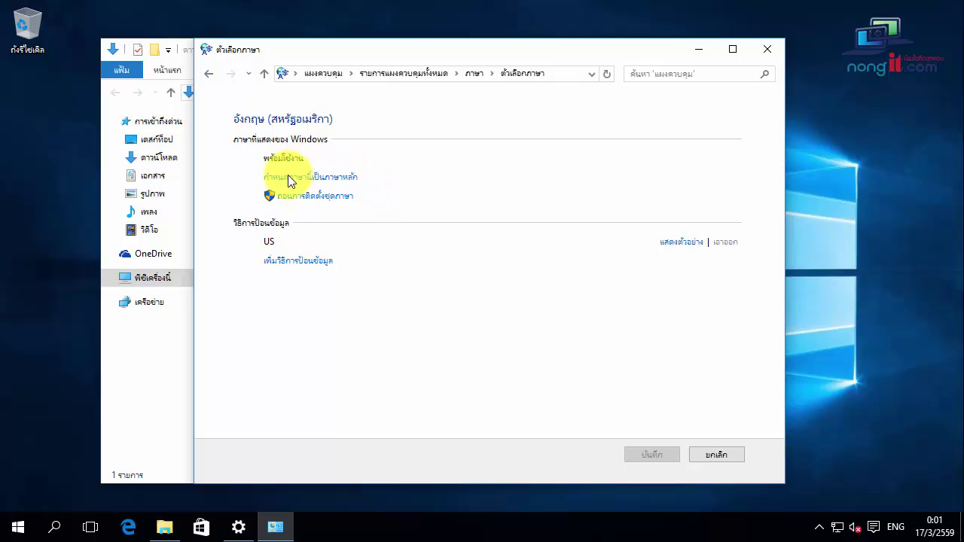
click(343, 178)
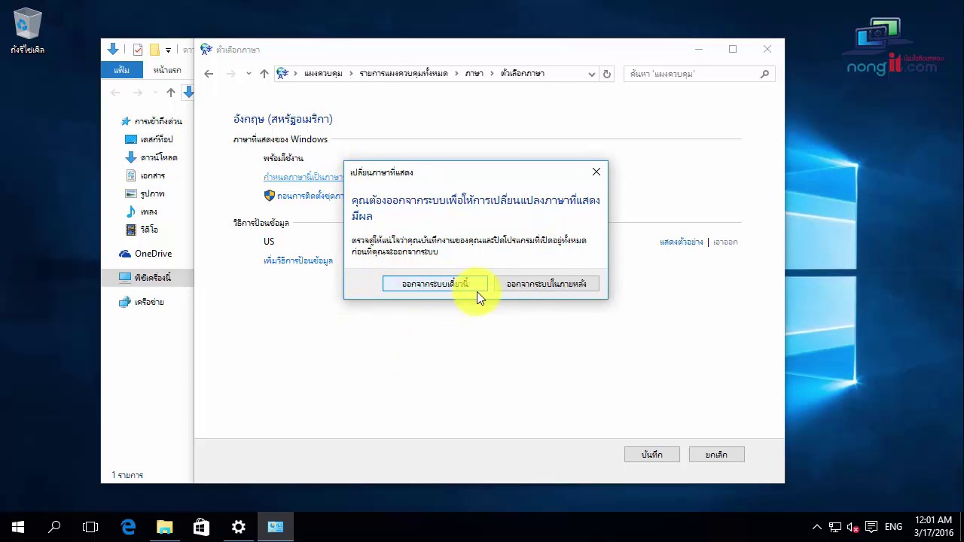
click(424, 283)
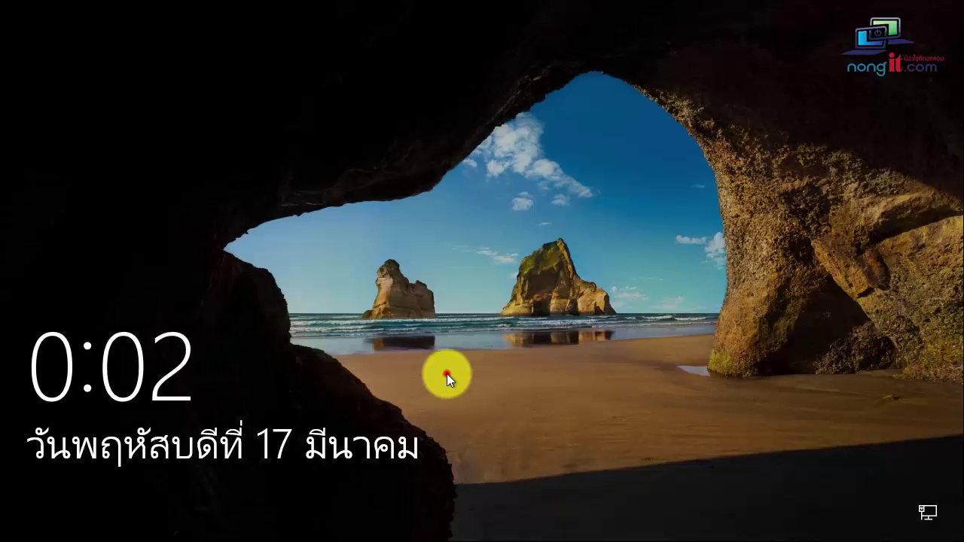
click(447, 373)
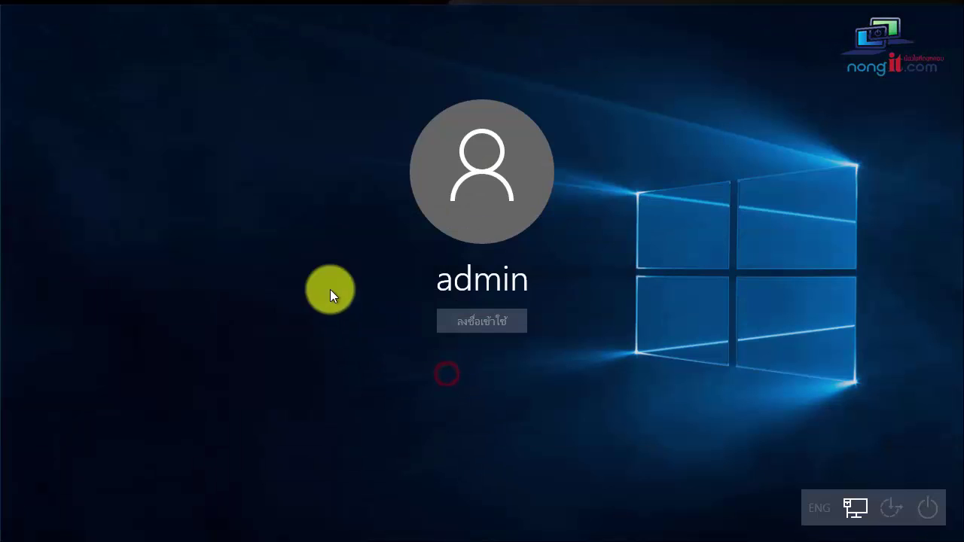
click(480, 320)
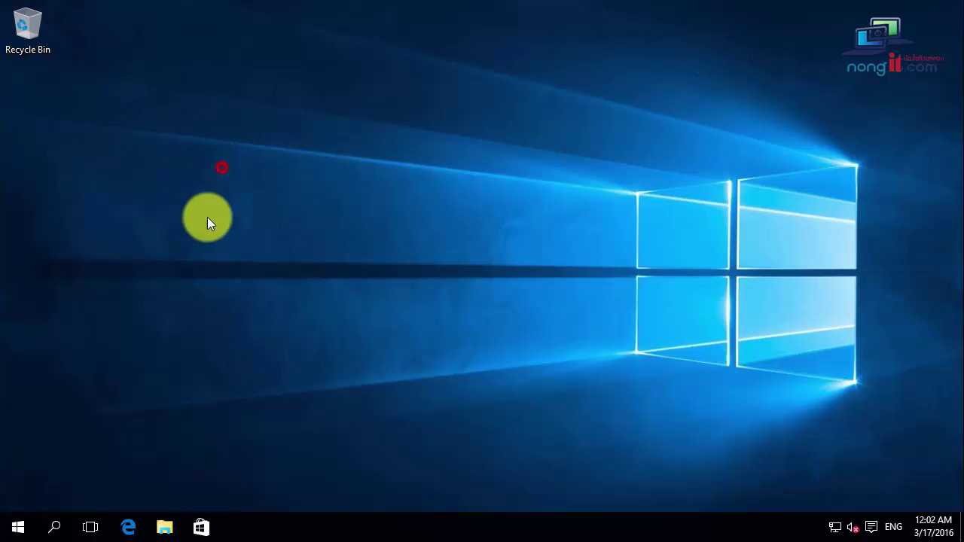
Step: Open the Region & language page under Time & language in Settings, widening the window
click(18, 526)
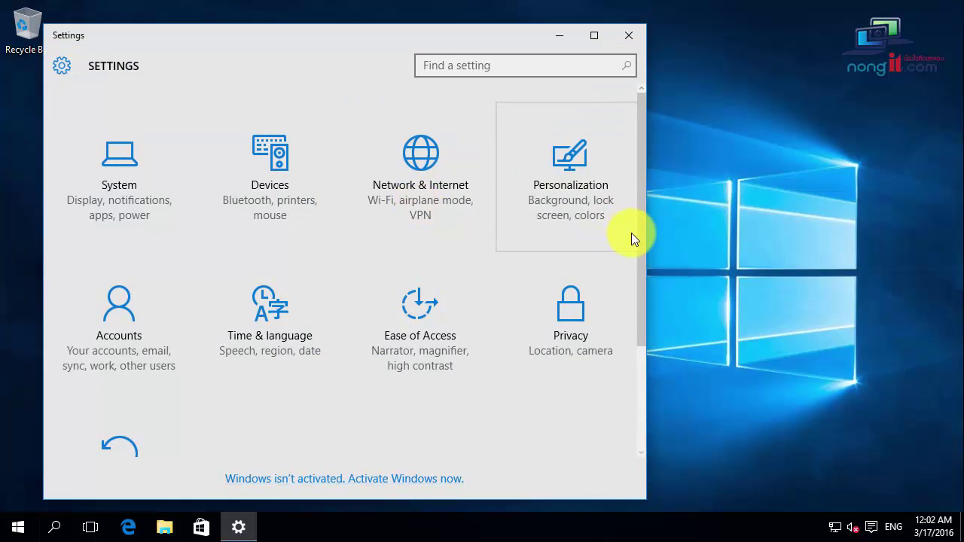
drag(645, 233, 829, 233)
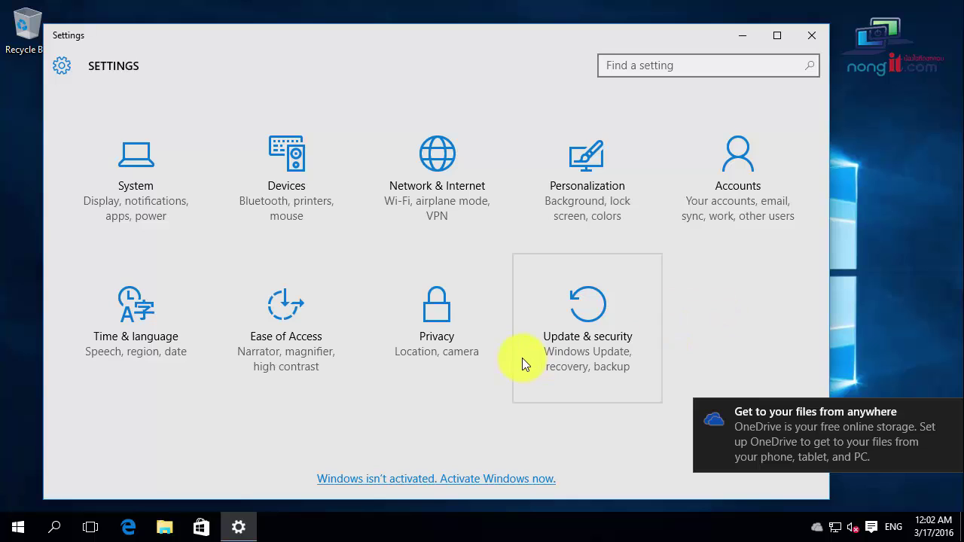
click(162, 335)
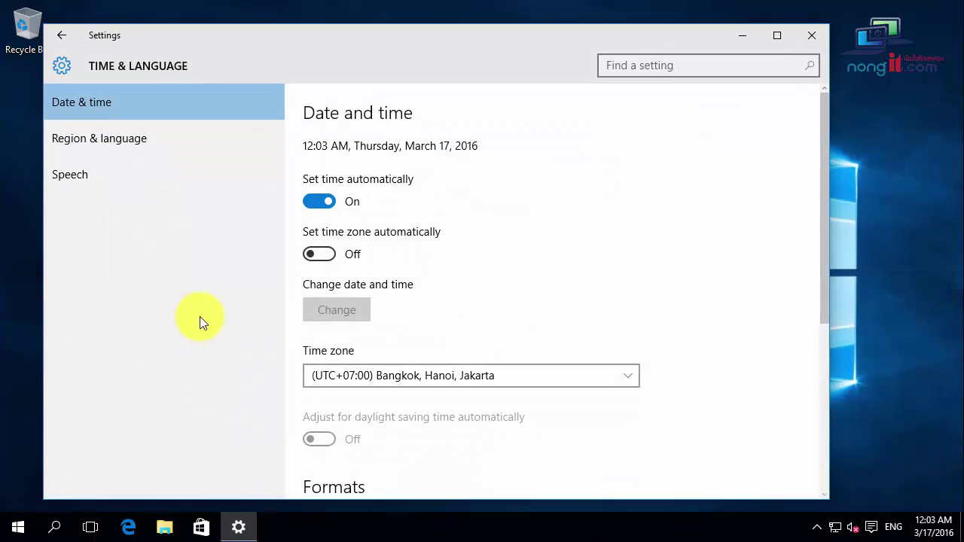
click(140, 134)
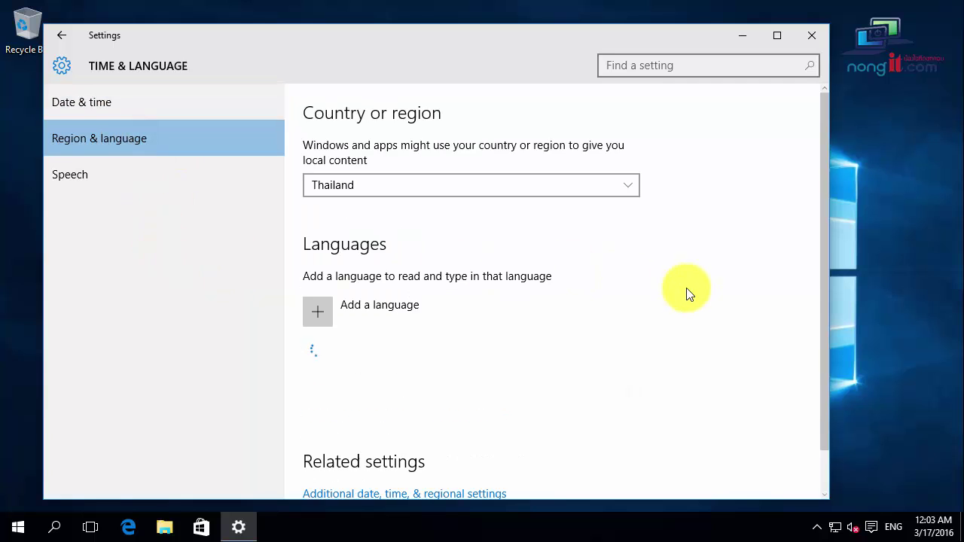
Step: Select the ไทย entry in the Languages list, and open the Language preferences in Control Panel
click(352, 397)
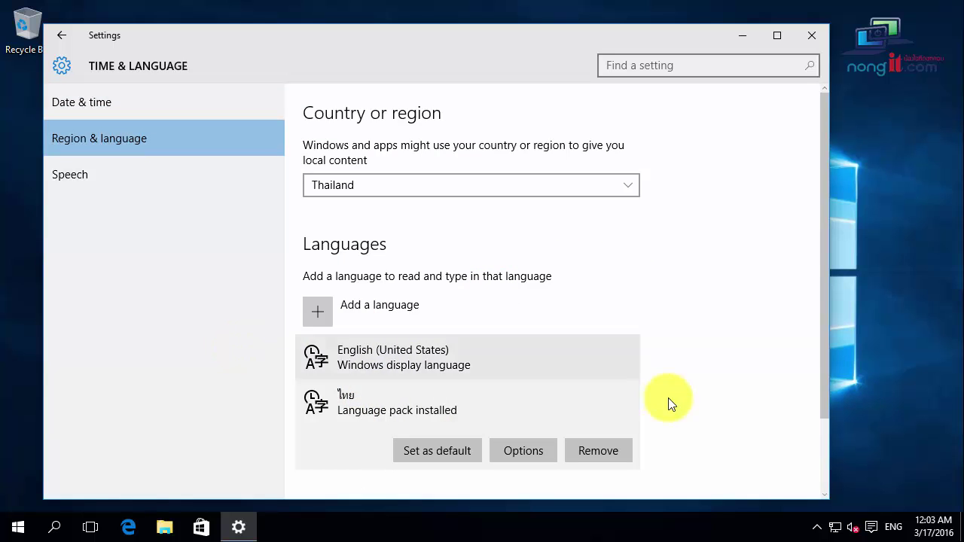
scroll(658, 402, down, 3)
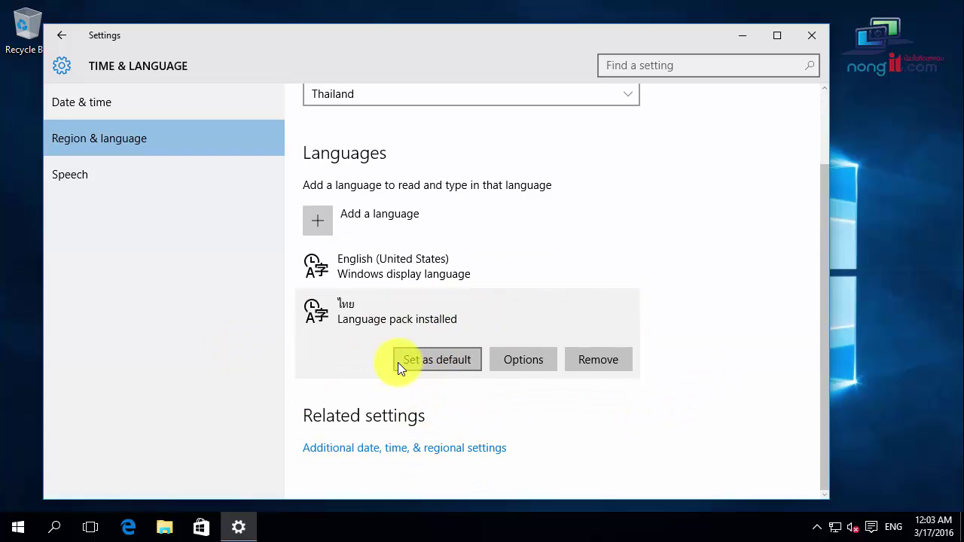
right_click(34, 527)
click(113, 374)
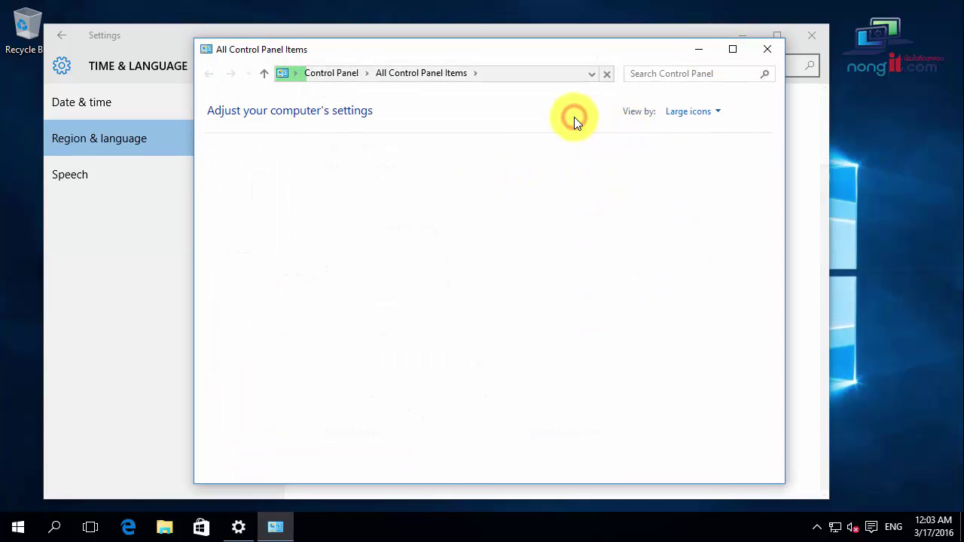
scroll(527, 347, down, 2)
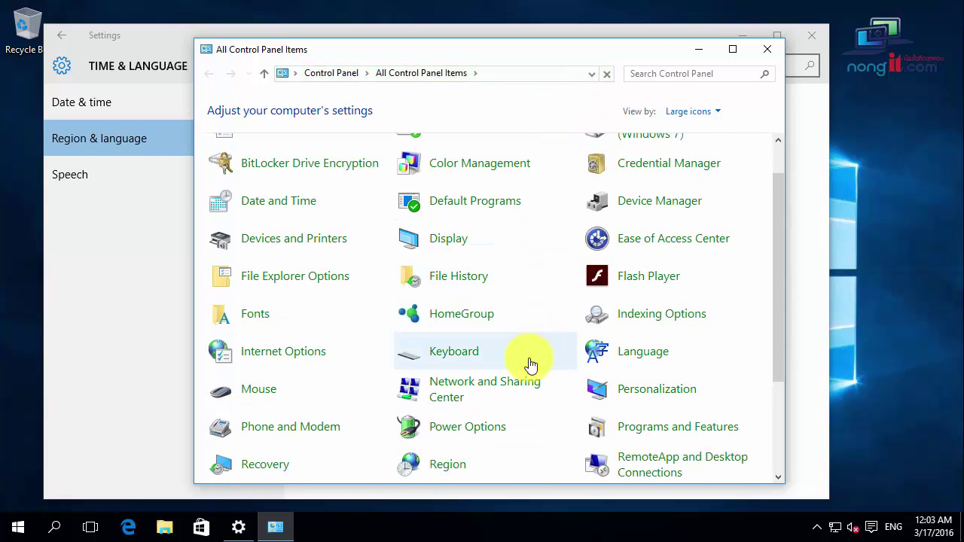
click(644, 328)
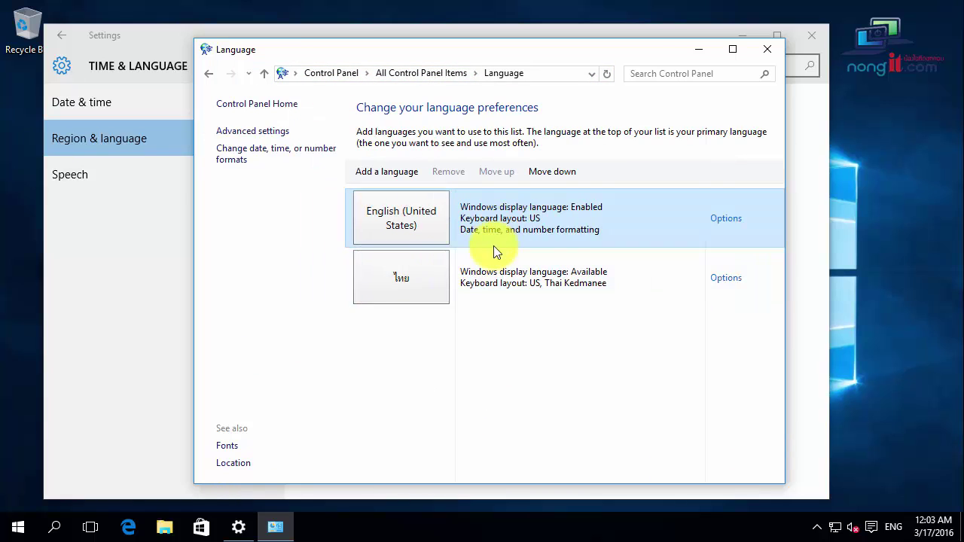
Step: Remove the US input method from the Thai (ไทย) language options, leaving Thai Kedmanee, and save
click(480, 275)
click(726, 277)
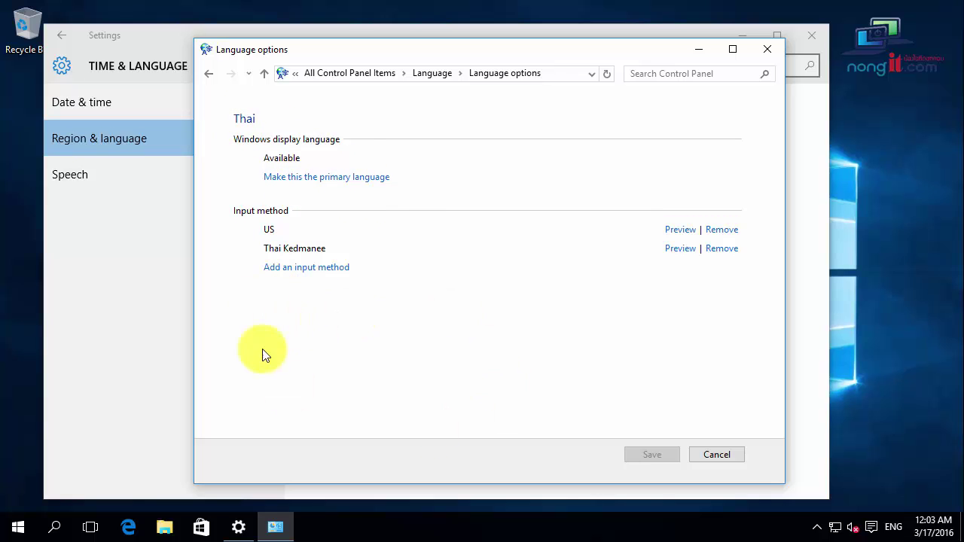
click(723, 230)
click(423, 337)
click(669, 454)
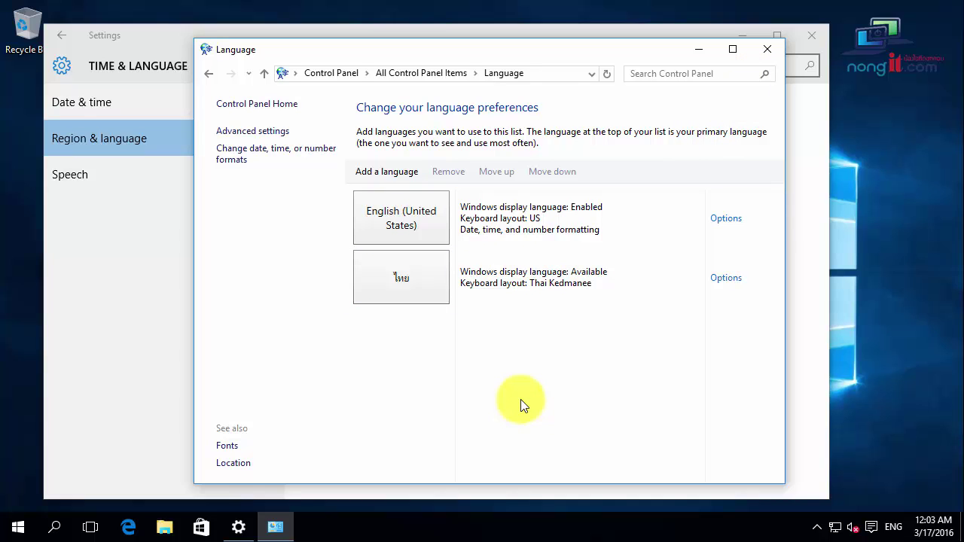
Step: Open the English (United States) language options and examine its input methods
click(722, 219)
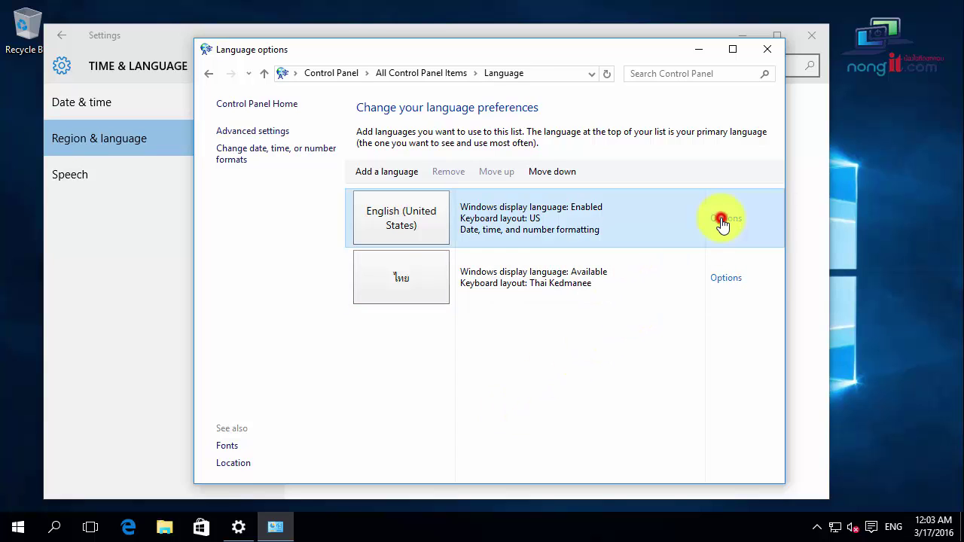
click(321, 281)
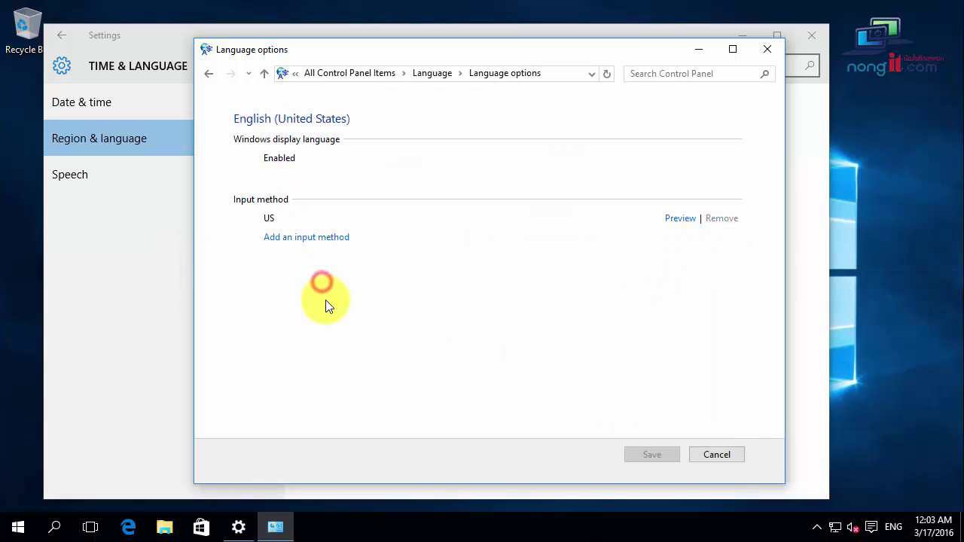